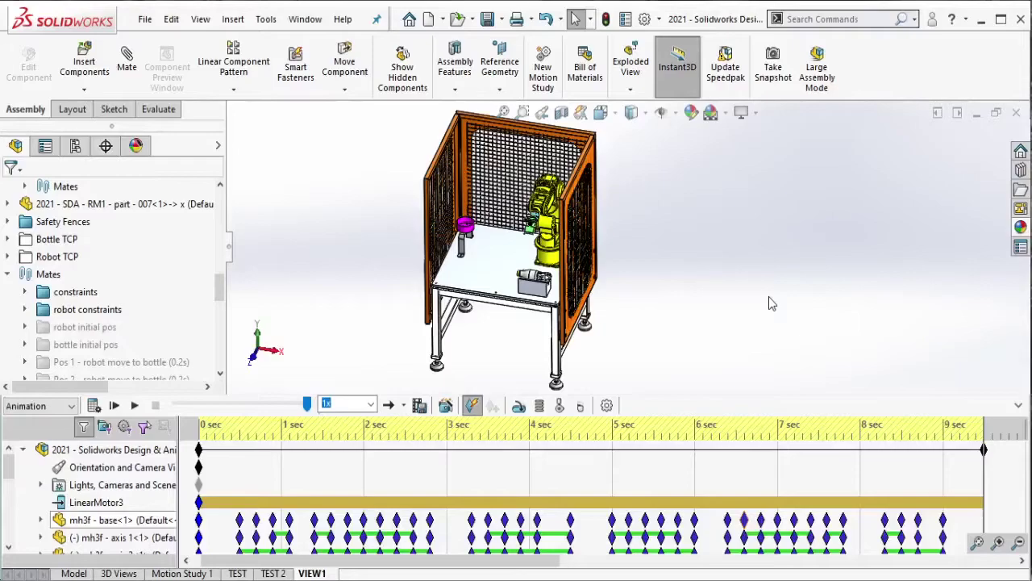
Copy the VIEW1 motion study and rename the new Motion Study 2 copy to VIEW2
right_click(313, 573)
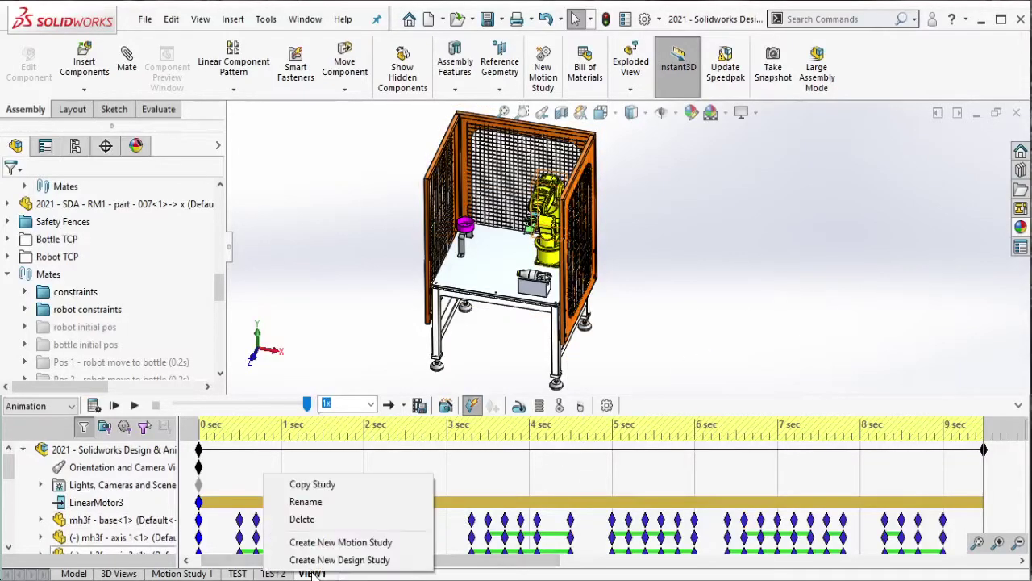
click(306, 487)
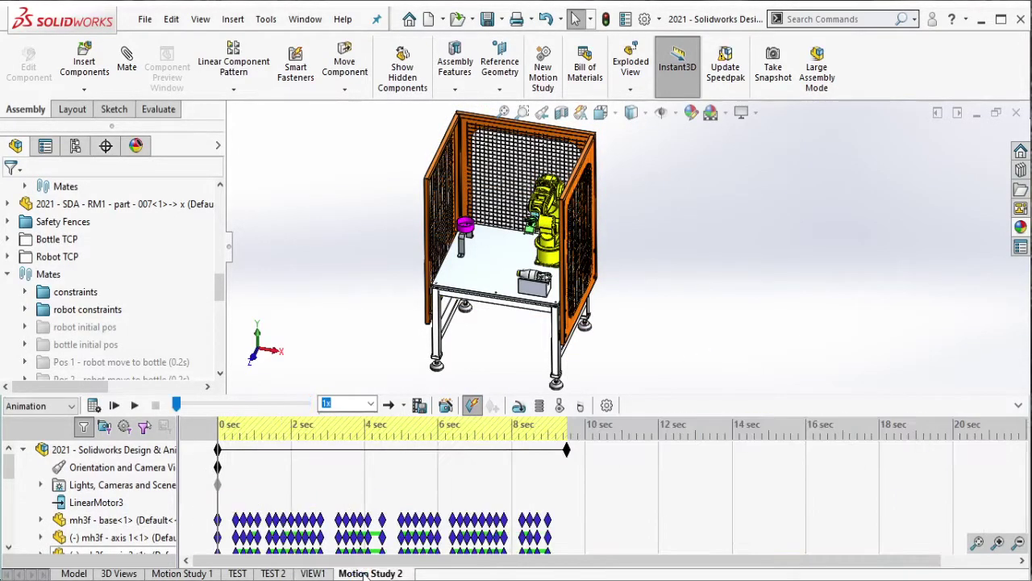
right_click(360, 572)
click(386, 513)
text(VIEW2)
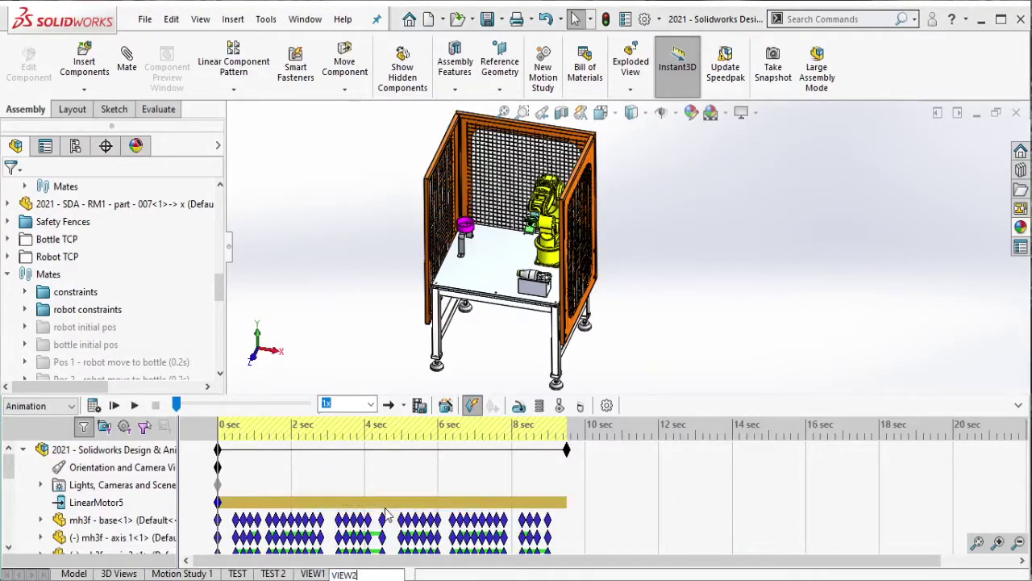
key(Return)
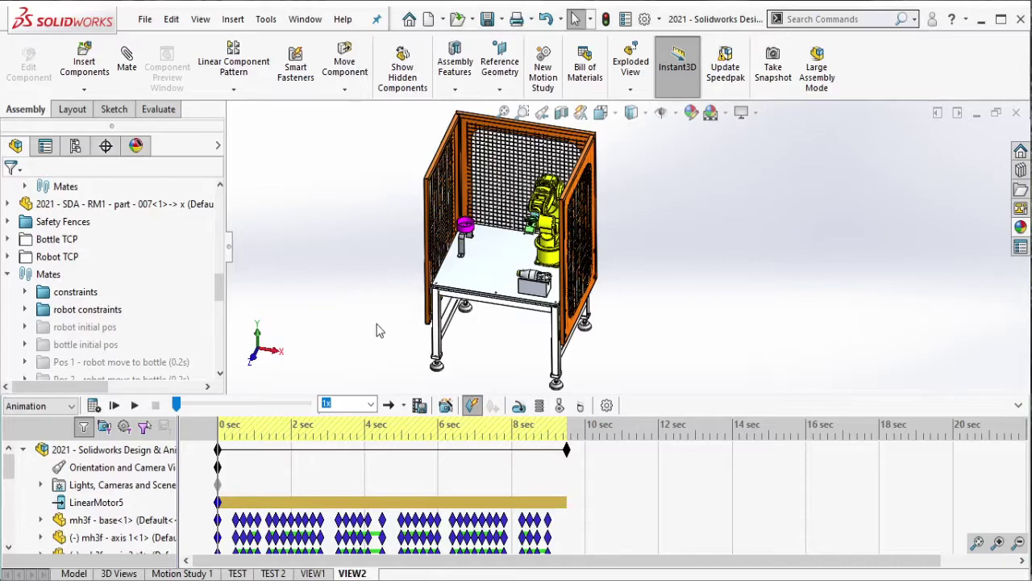
Toggle view key creation to give VIEW2 its own robot-cell orientation, comparing it against VIEW1
right_click(150, 467)
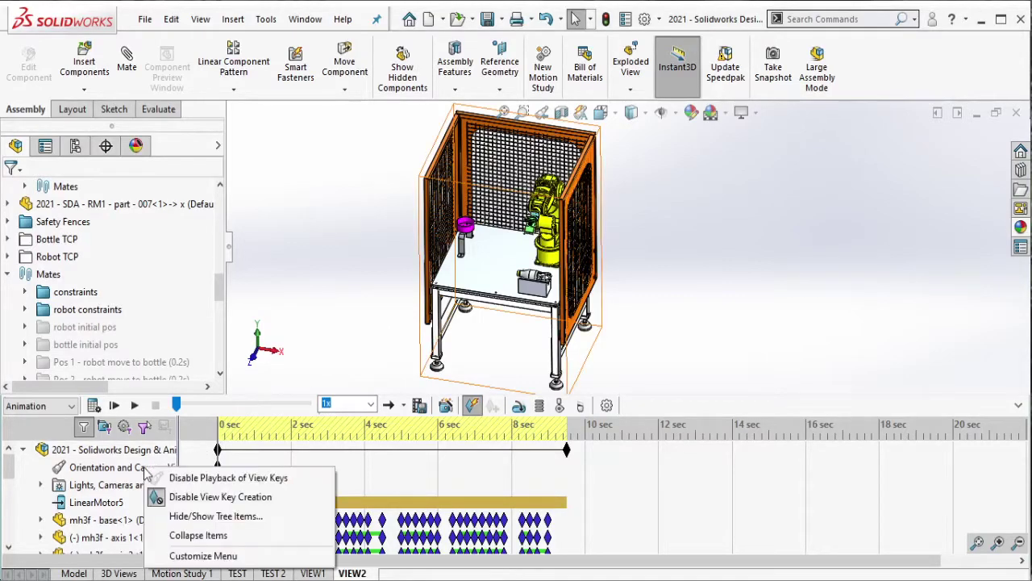
click(182, 495)
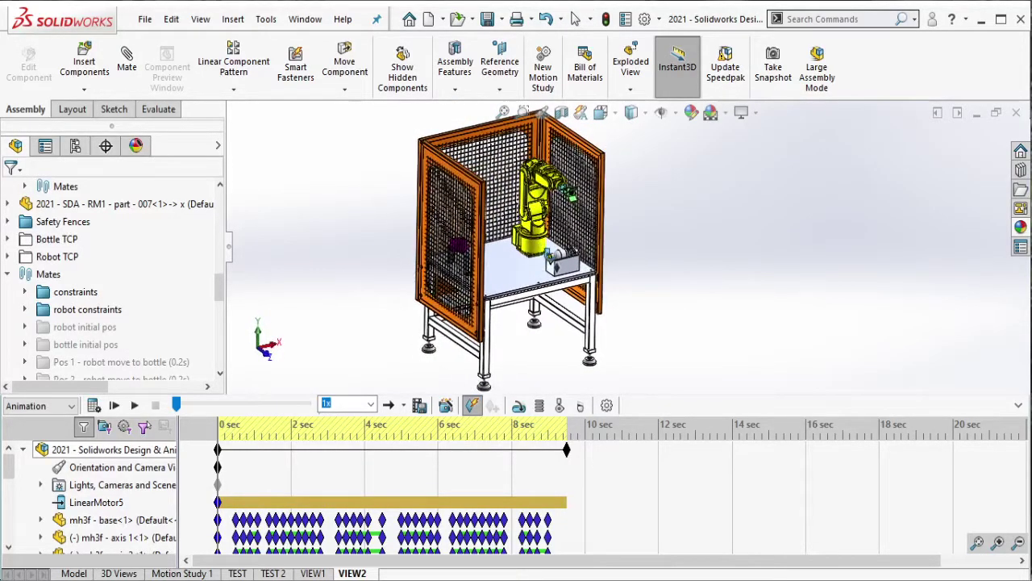
right_click(157, 474)
click(210, 355)
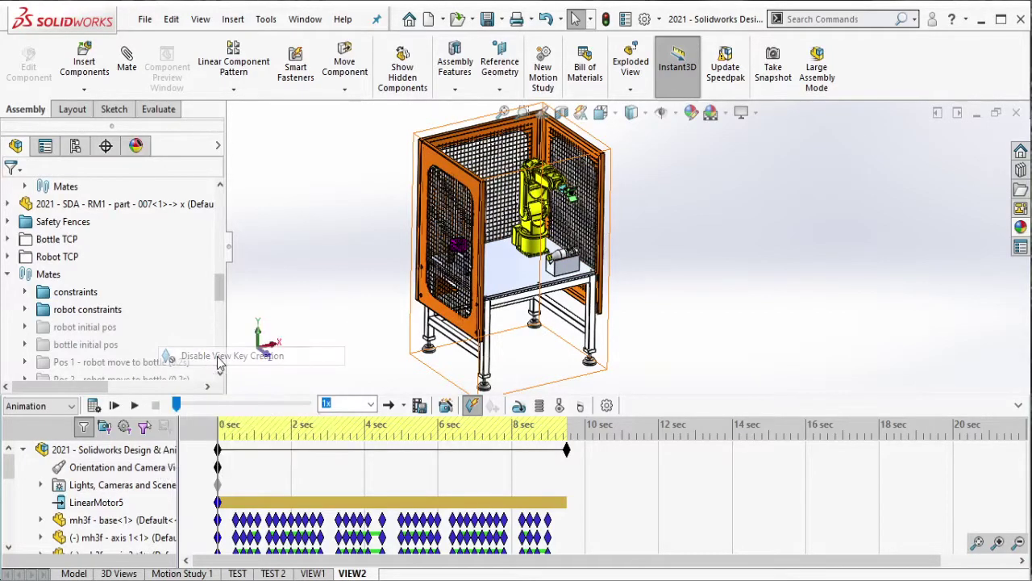
click(320, 573)
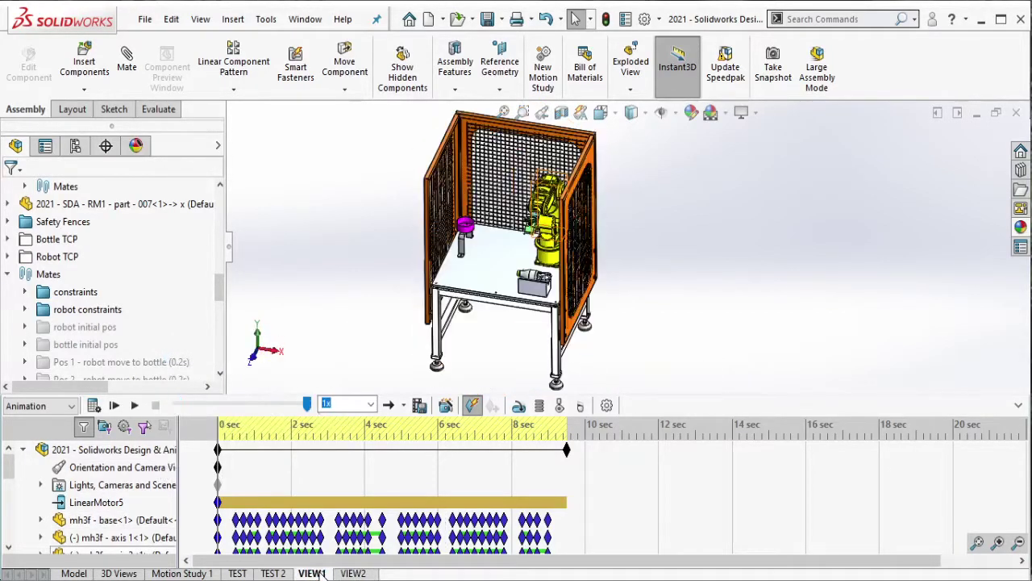
click(351, 574)
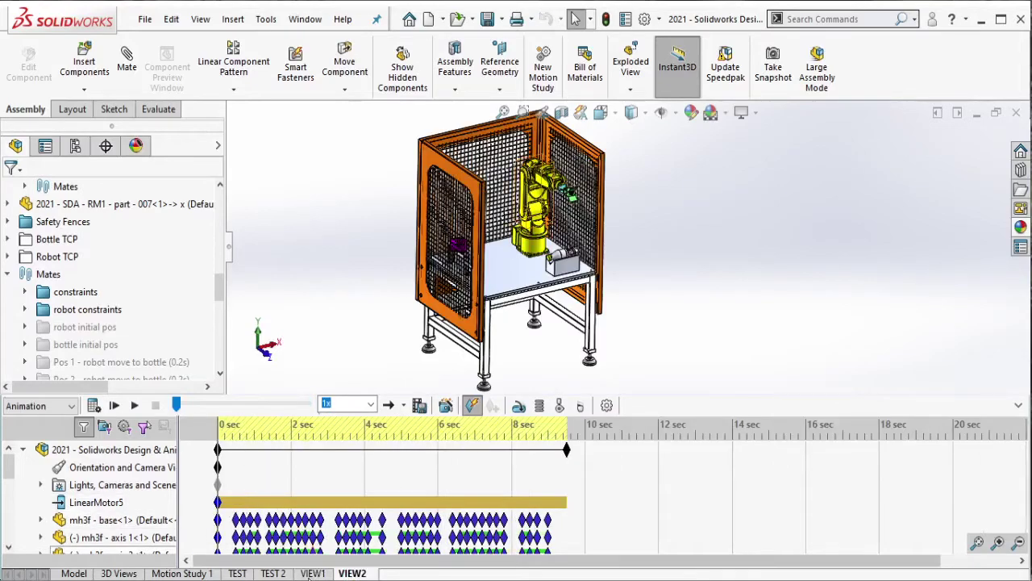
Play the VIEW2 animation, then play VIEW1 for comparison and return to VIEW2
click(93, 404)
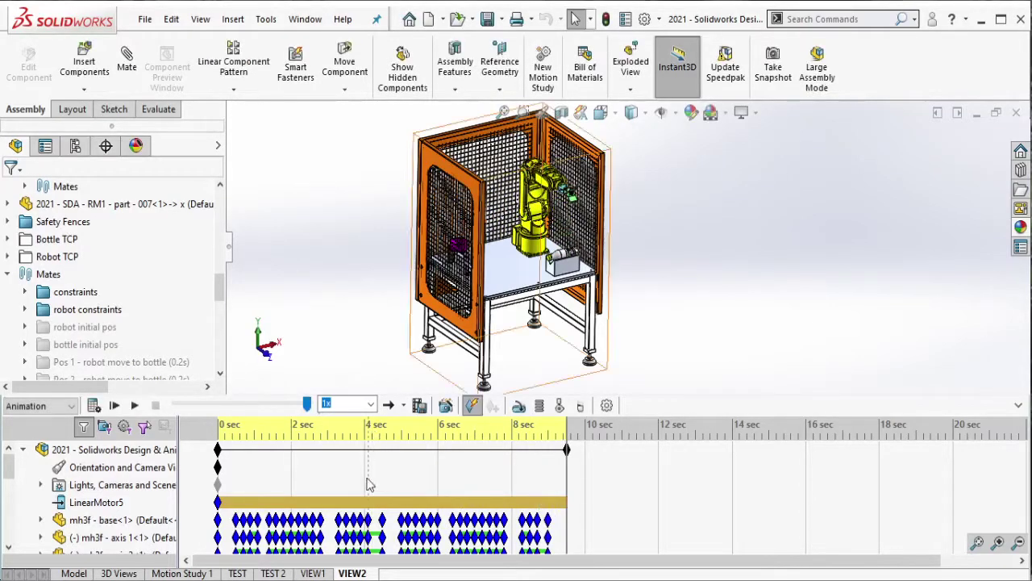
click(320, 573)
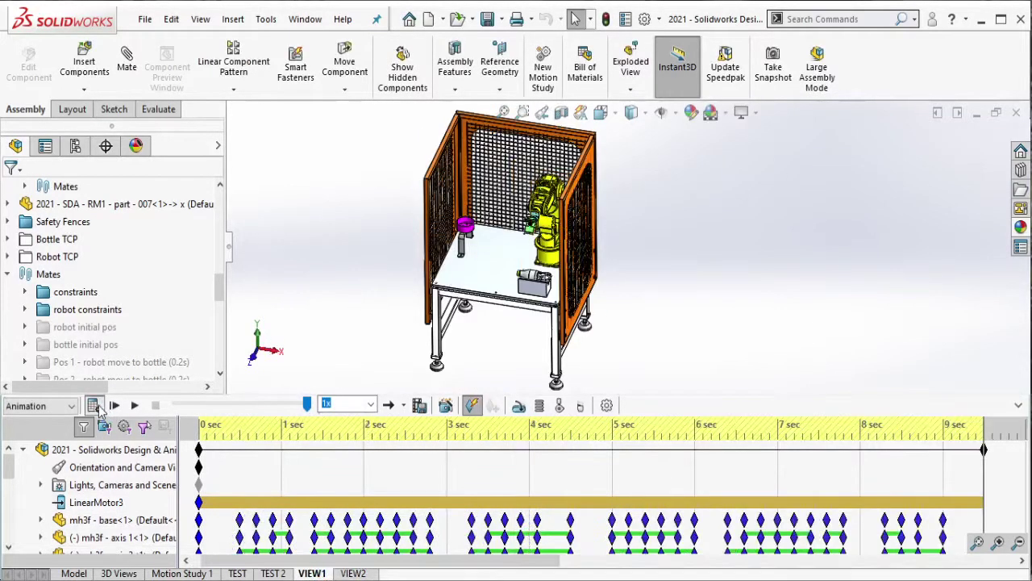
click(94, 405)
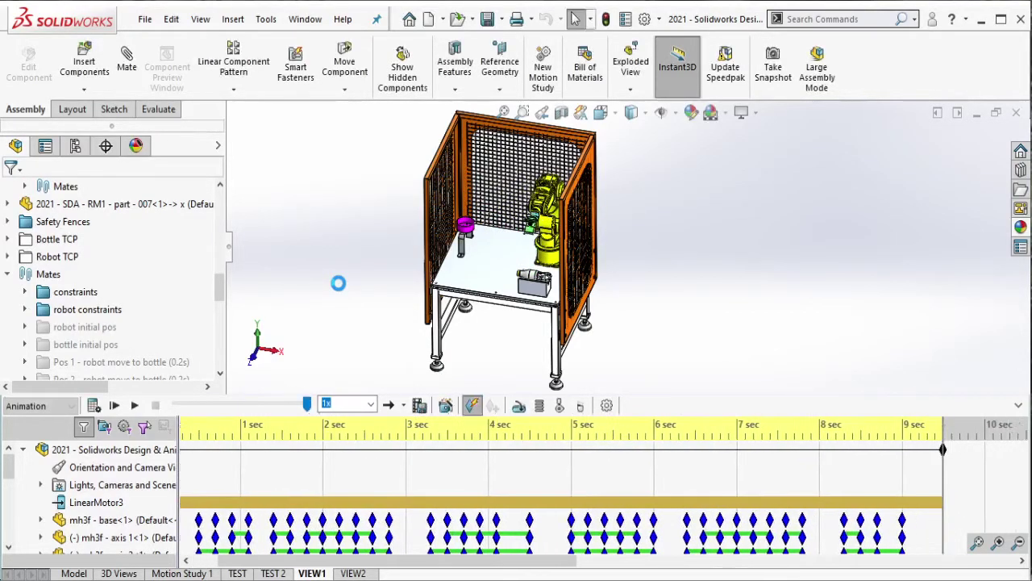
click(353, 572)
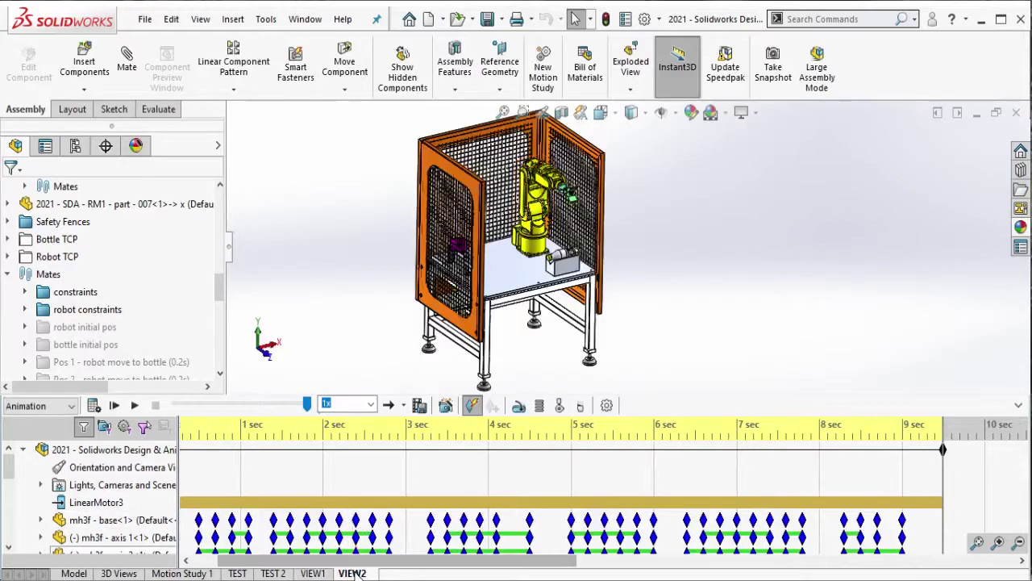
Copy the VIEW2 study and rename the copy VIEW3
right_click(352, 573)
click(392, 571)
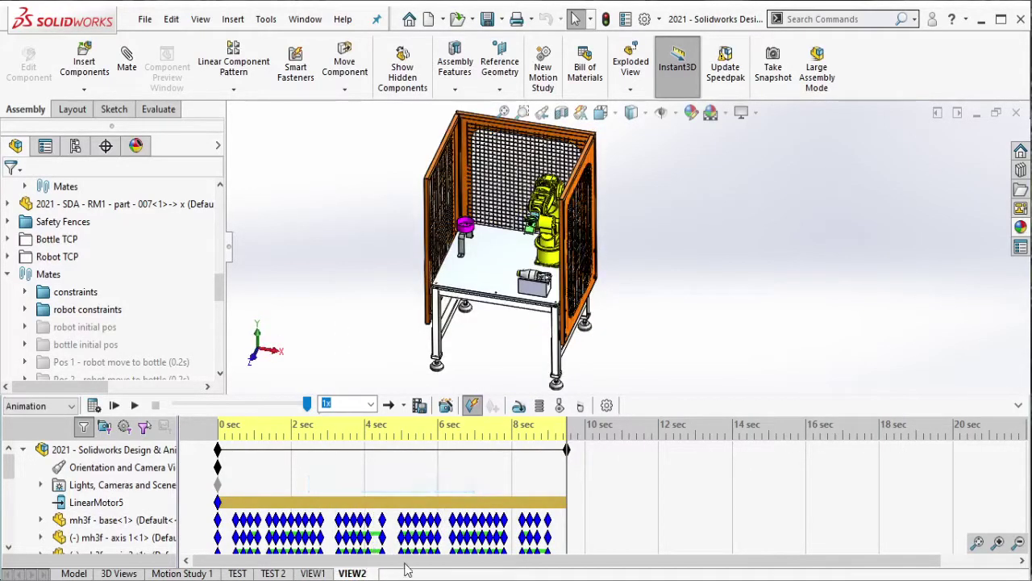
right_click(403, 575)
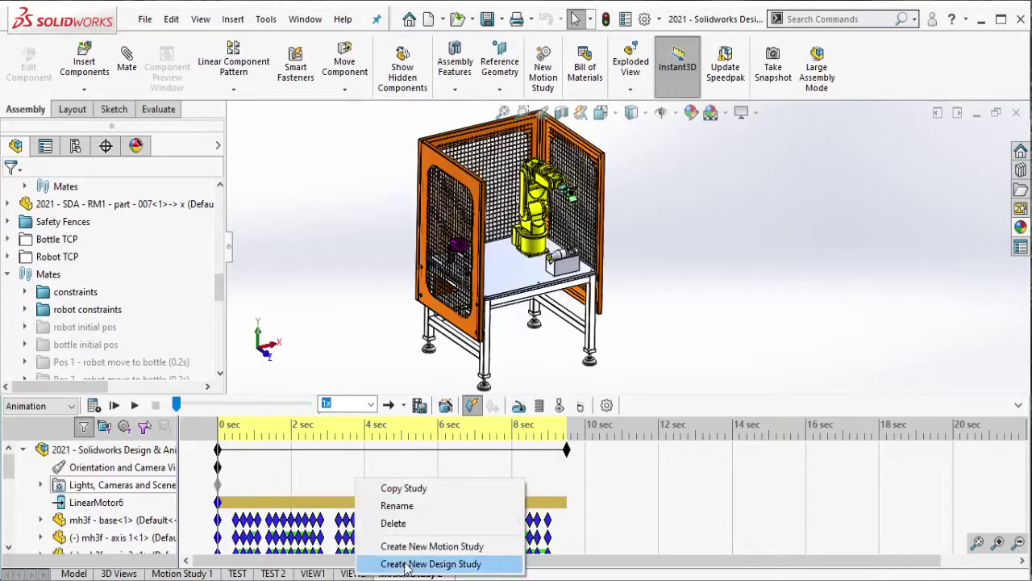
click(403, 505)
text(VIEW3)
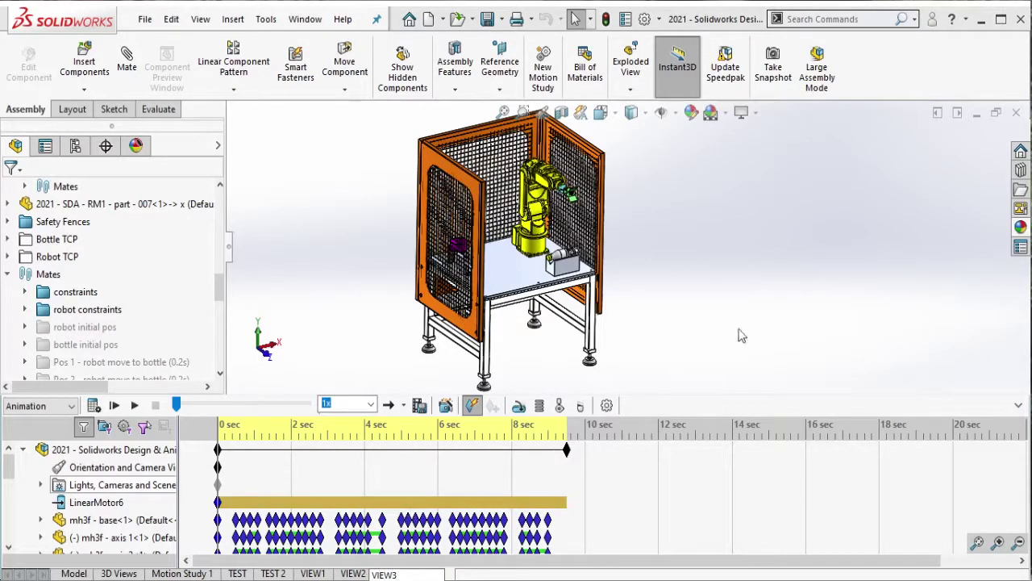
key(Return)
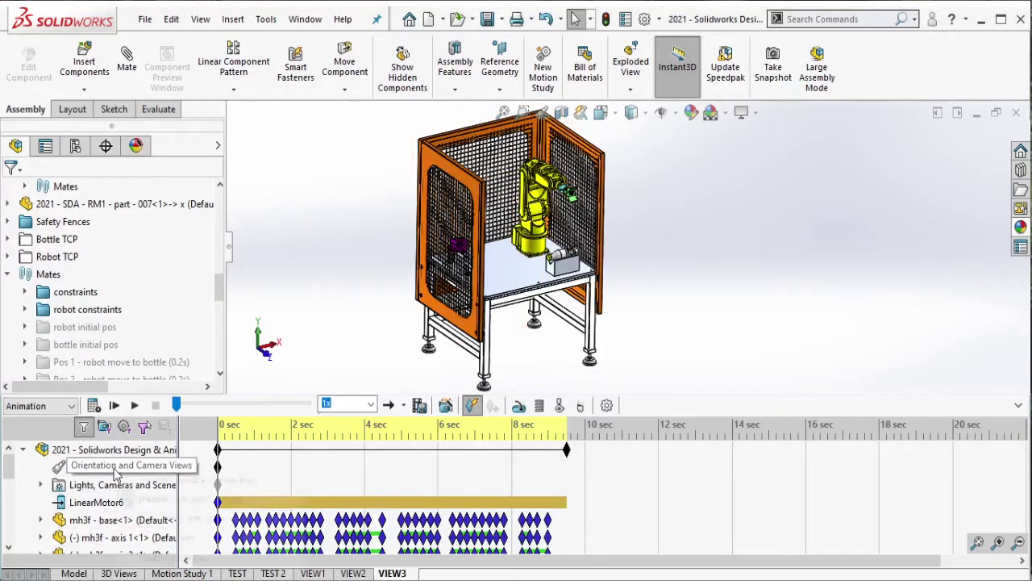
Orbit and zoom VIEW3 to a close, nearly frontal view of the robot and bottle
right_click(113, 467)
click(137, 433)
scroll(549, 170, down, 3)
mouse_move(545, 192)
middle_down()
mouse_move(514, 240)
mouse_move(611, 284)
mouse_move(597, 266)
middle_up()
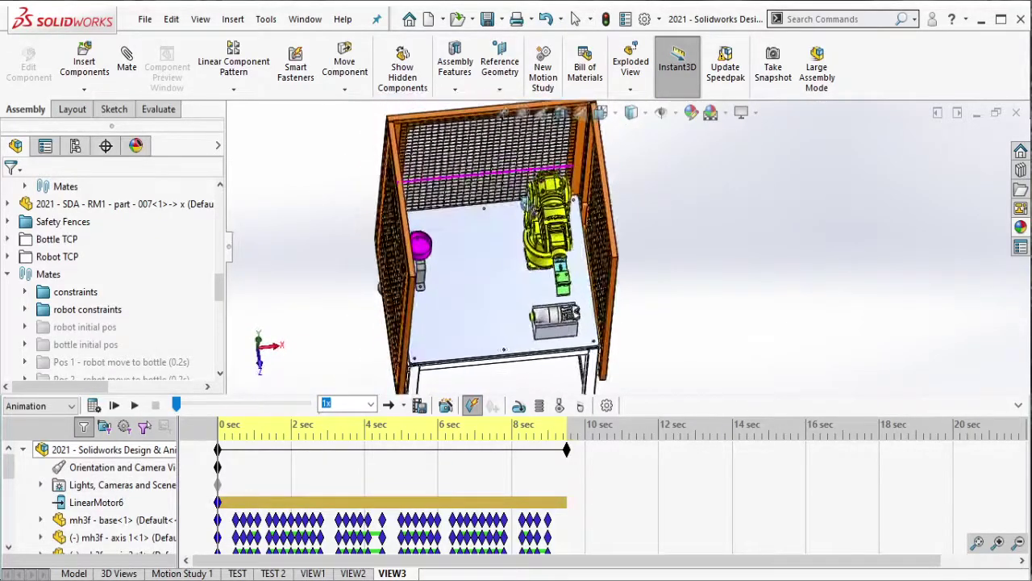
mouse_move(600, 223)
middle_down()
mouse_move(655, 216)
mouse_move(646, 179)
mouse_move(661, 208)
mouse_move(639, 159)
mouse_move(666, 191)
mouse_move(664, 174)
middle_up()
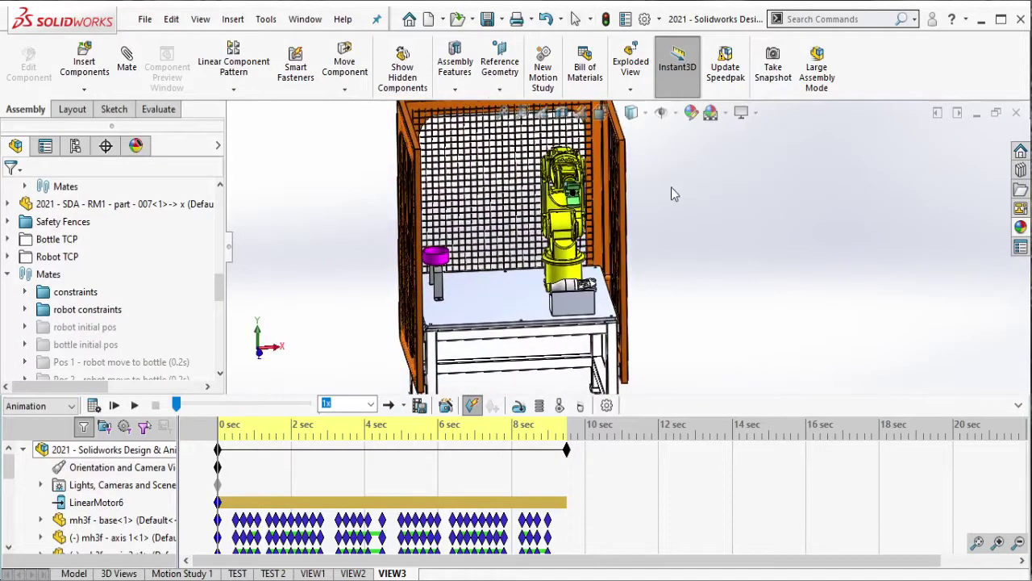
mouse_move(667, 260)
middle_down()
mouse_move(687, 252)
mouse_move(684, 231)
middle_up()
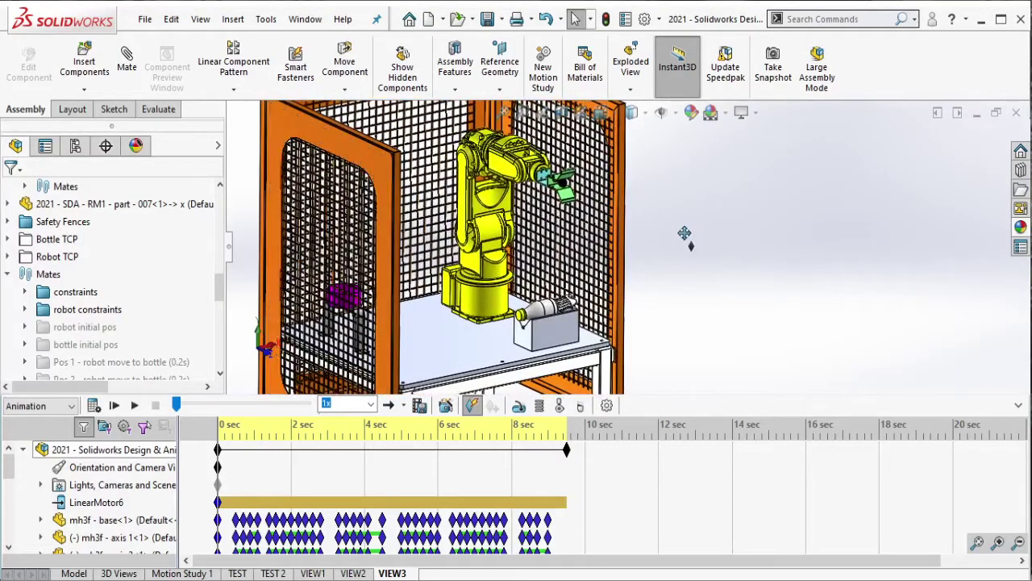
click(229, 249)
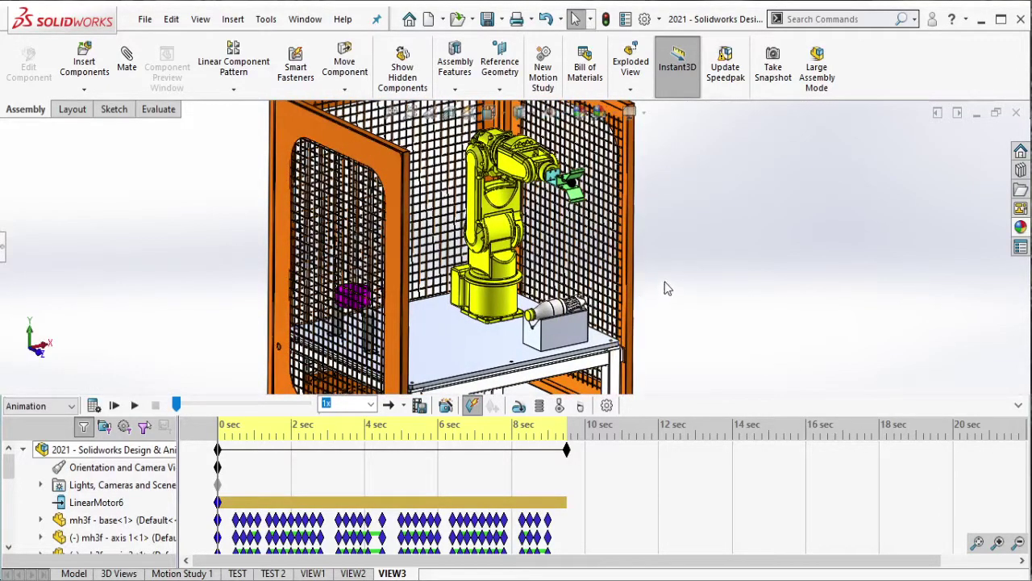
mouse_move(666, 288)
middle_down()
mouse_move(628, 272)
mouse_move(629, 290)
middle_up()
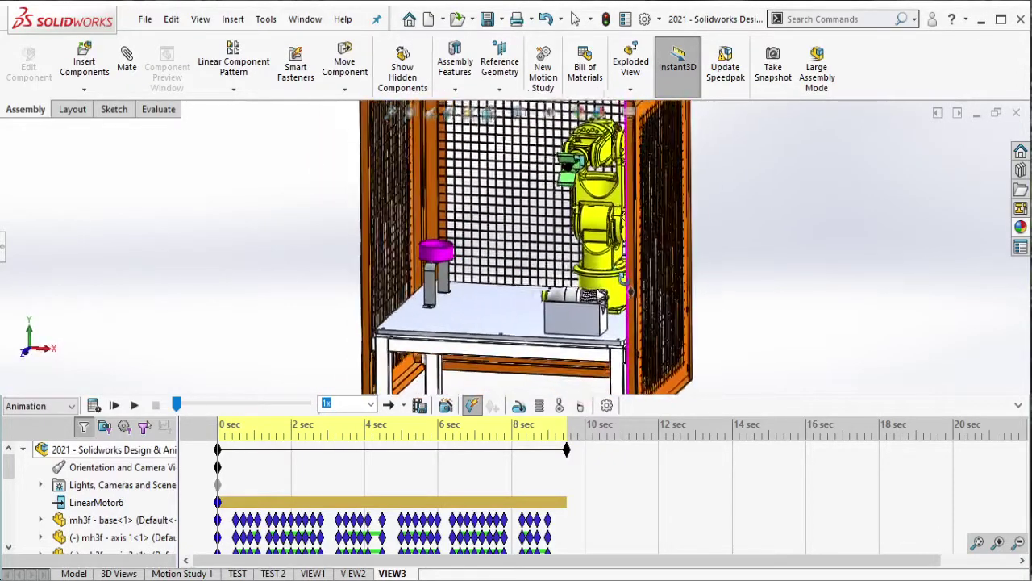
mouse_move(623, 277)
middle_down()
mouse_move(804, 272)
mouse_move(789, 257)
middle_up()
Toggle off view key creation and play VIEW3 from its close frontal camera view
right_click(145, 468)
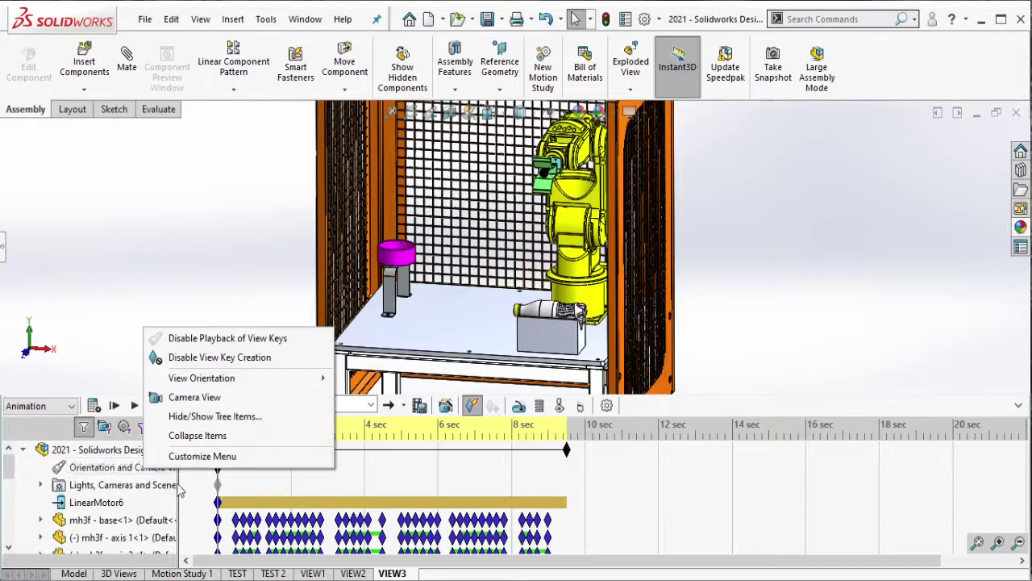
click(208, 358)
click(93, 405)
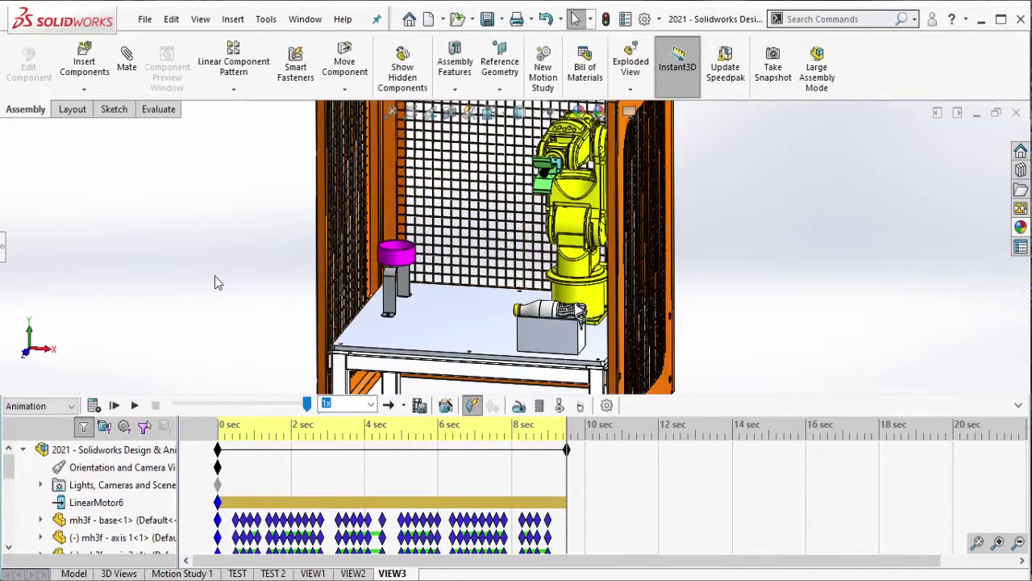
Copy the VIEW3 study and rename the copy VIEW4
right_click(397, 574)
click(388, 482)
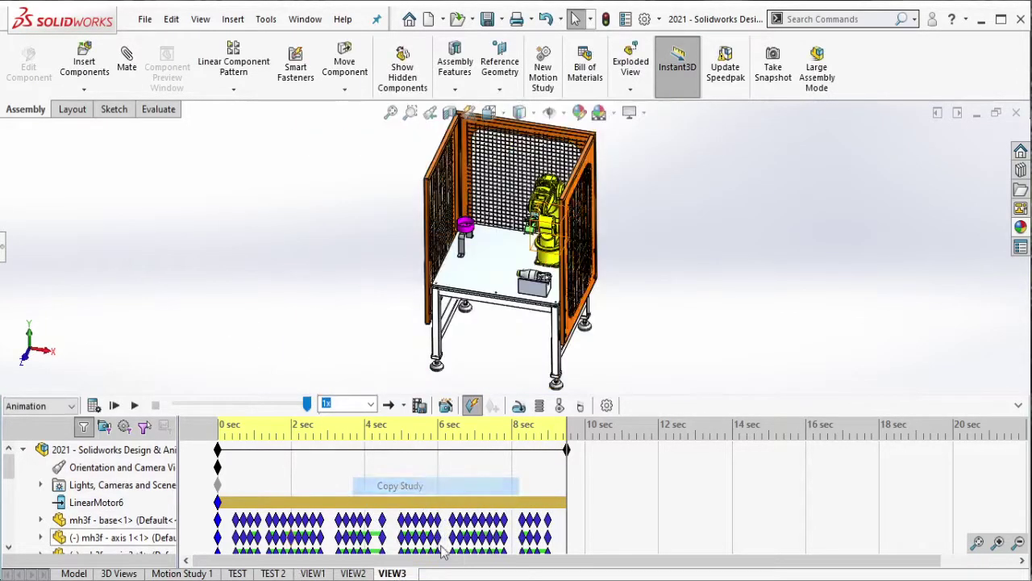
right_click(442, 573)
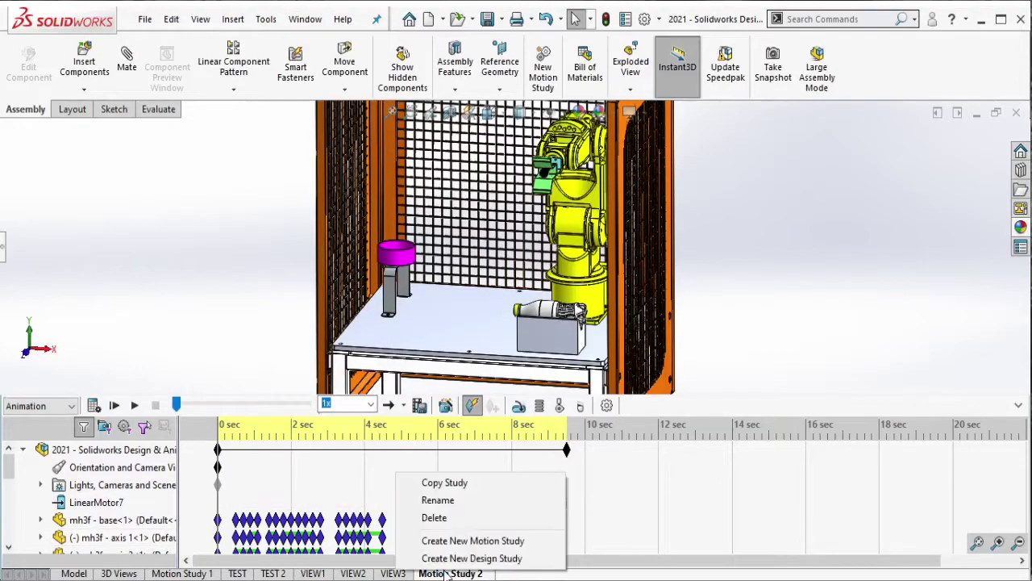
click(439, 500)
text(VIEW4)
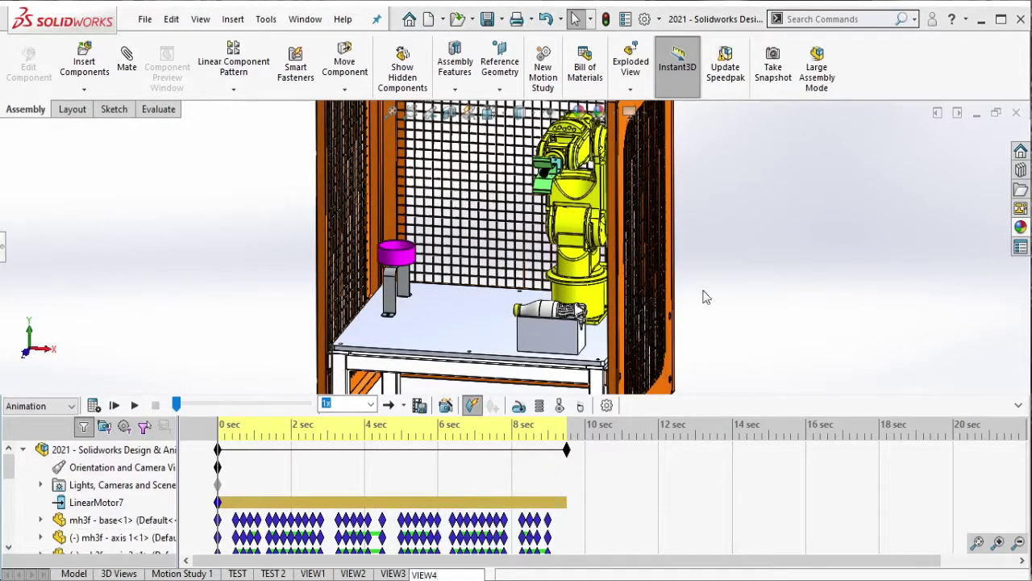
key(Return)
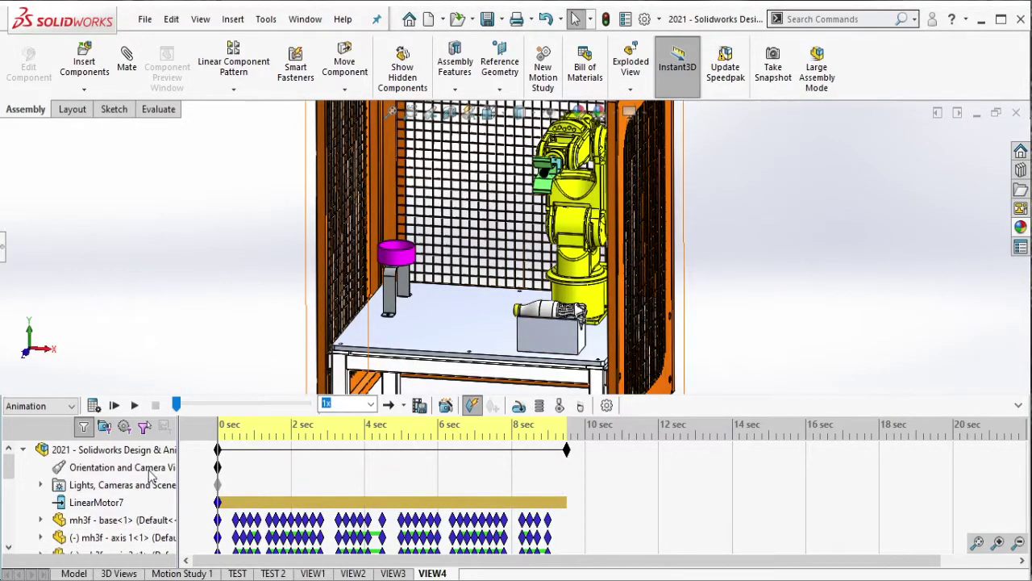
Orbit and zoom VIEW4 to a high, angled overhead view of the cell
right_click(150, 468)
click(224, 497)
mouse_move(435, 371)
middle_down()
mouse_move(510, 334)
mouse_move(529, 308)
middle_up()
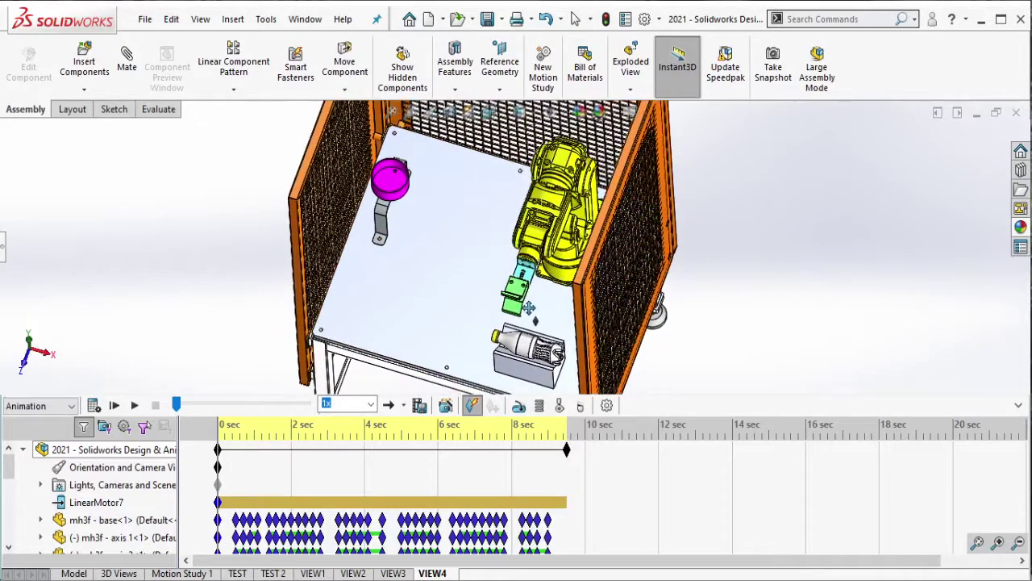
scroll(546, 313, up, 1)
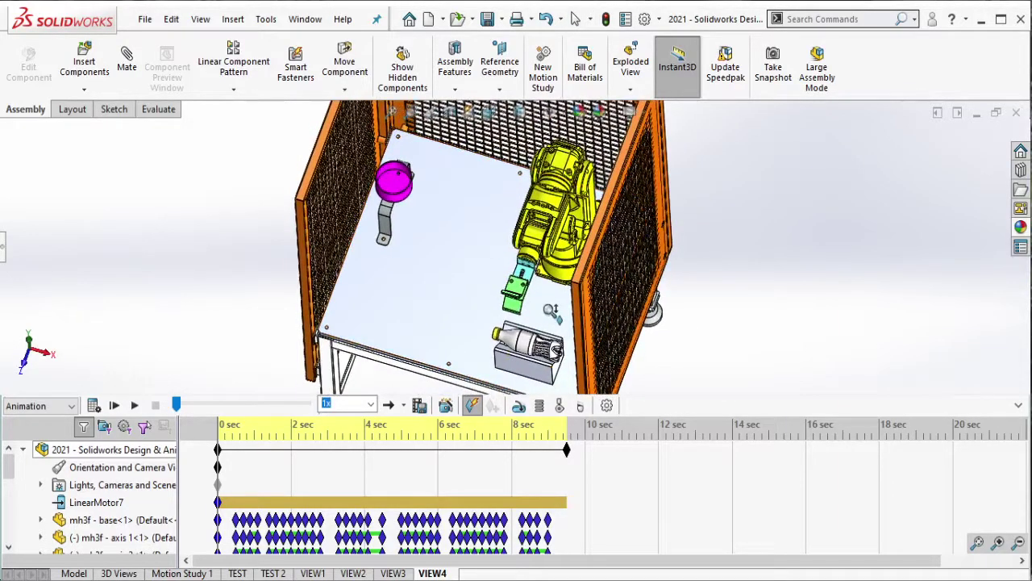
scroll(550, 313, up, 3)
scroll(783, 272, down, 3)
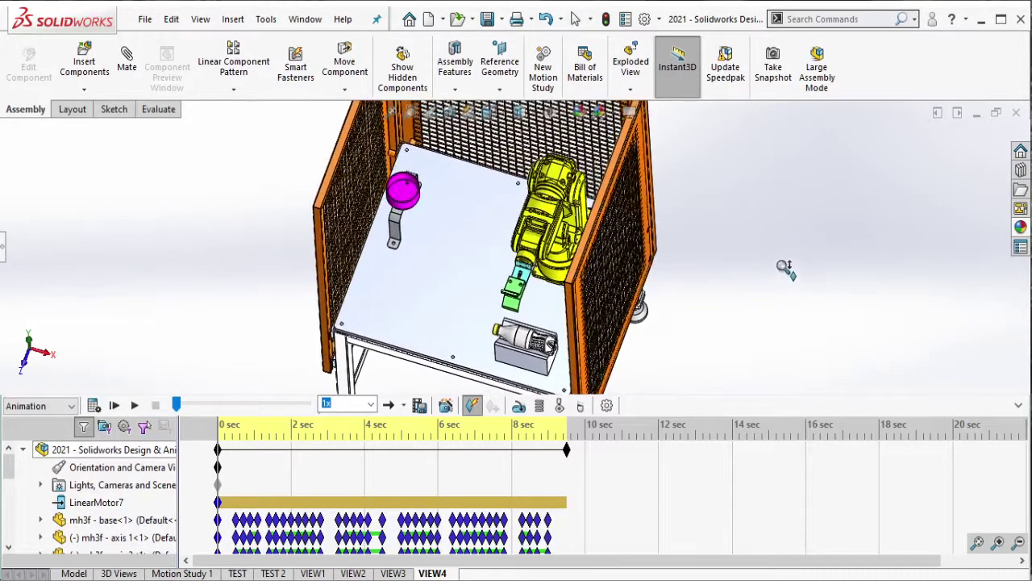
scroll(785, 269, up, 2)
scroll(786, 267, down, 2)
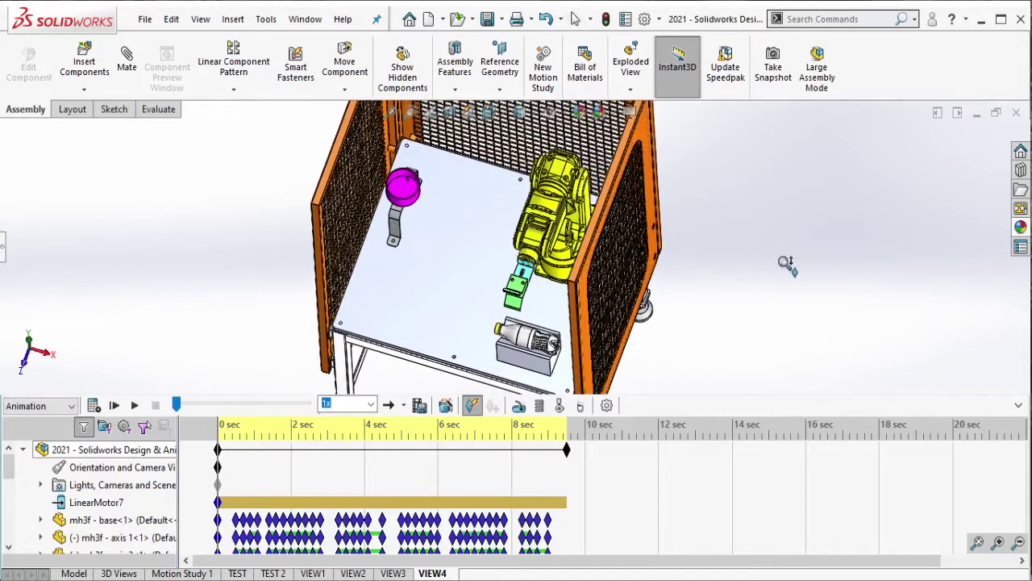
Toggle view key creation off and calculate and play the VIEW4 animation
right_click(153, 468)
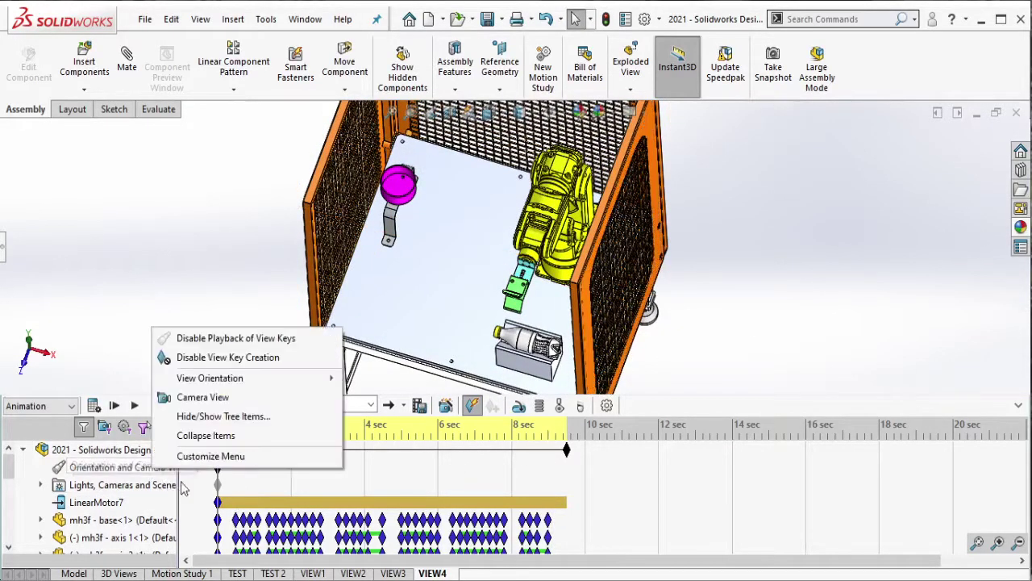
click(227, 357)
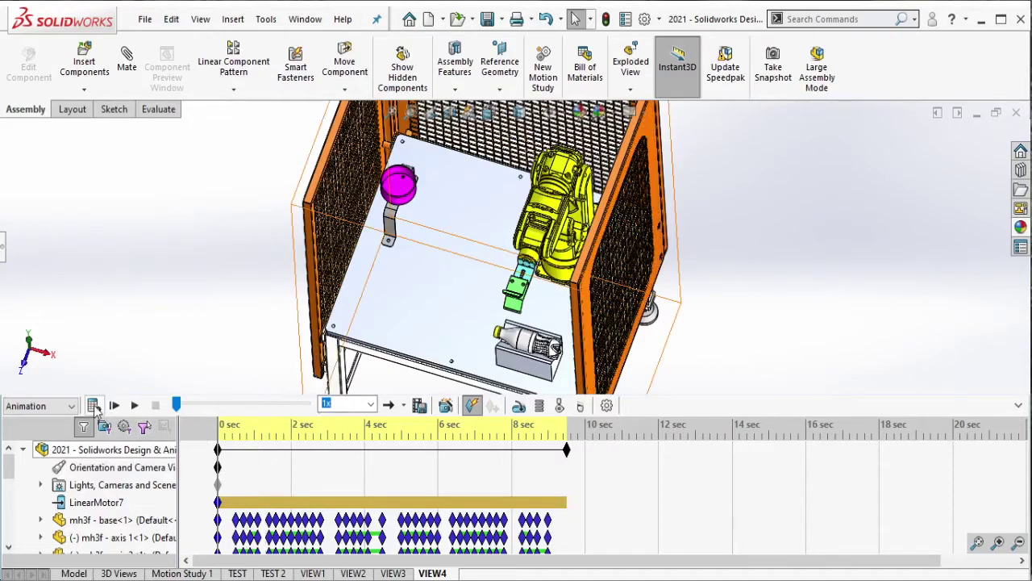
click(93, 406)
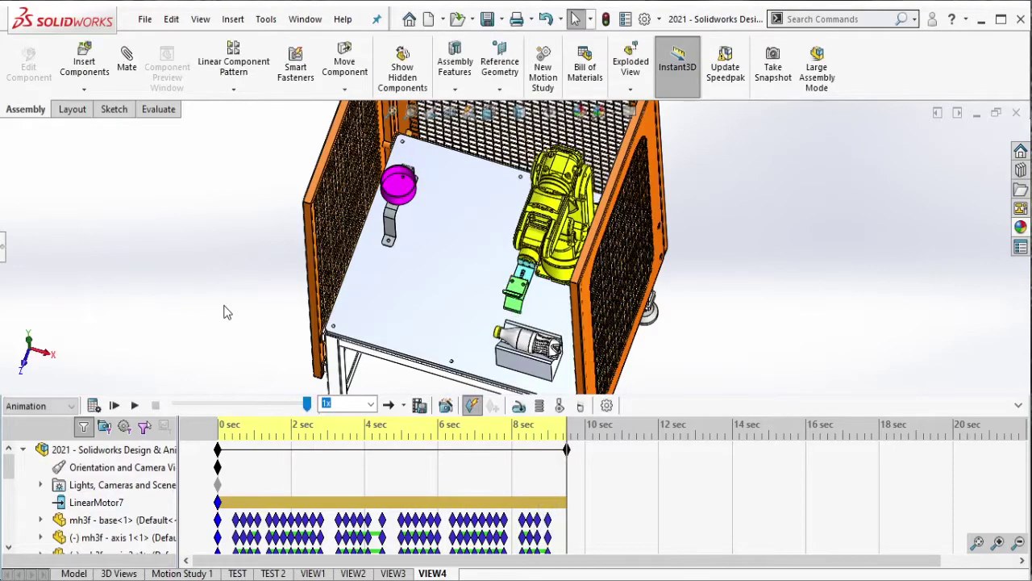
Copy the VIEW4 study and rename the new copy VIEW5
right_click(392, 571)
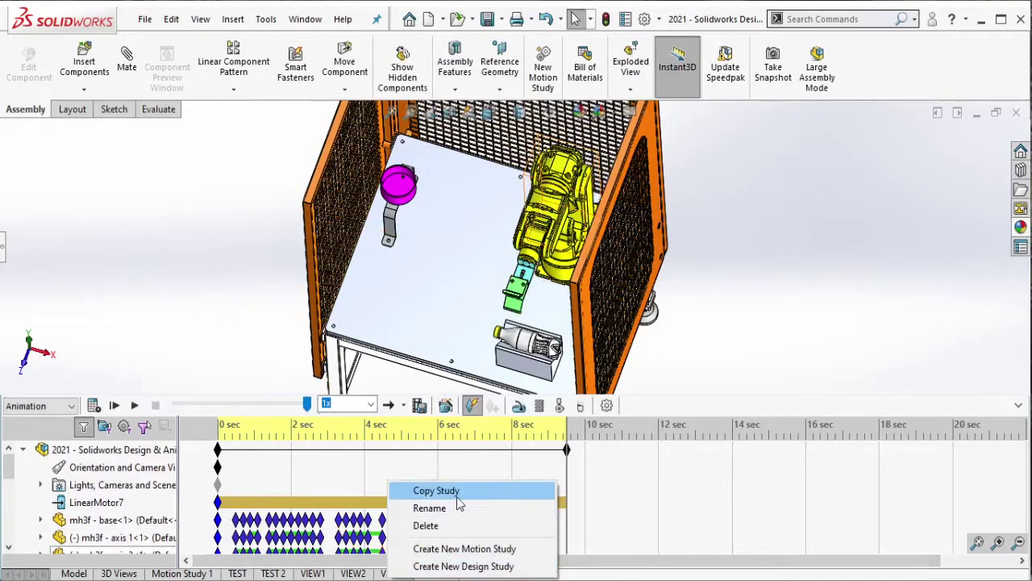
click(591, 516)
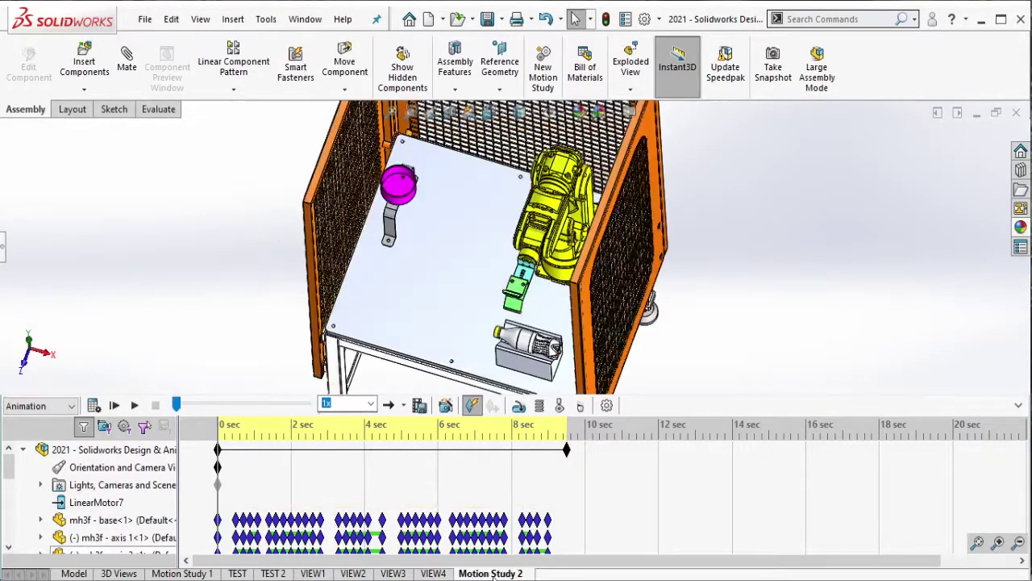
right_click(491, 573)
click(496, 504)
text(VIEW5)
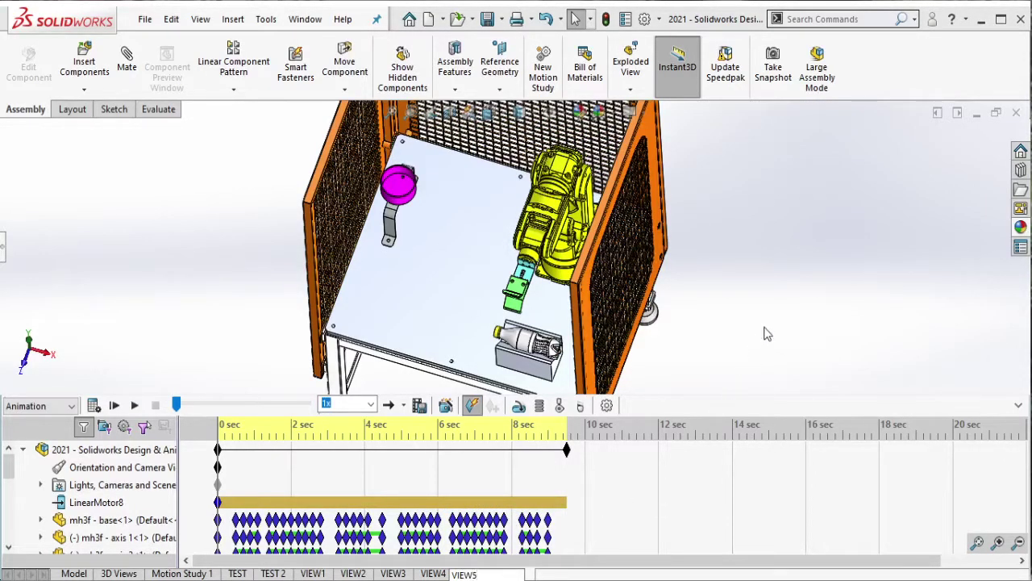
key(Return)
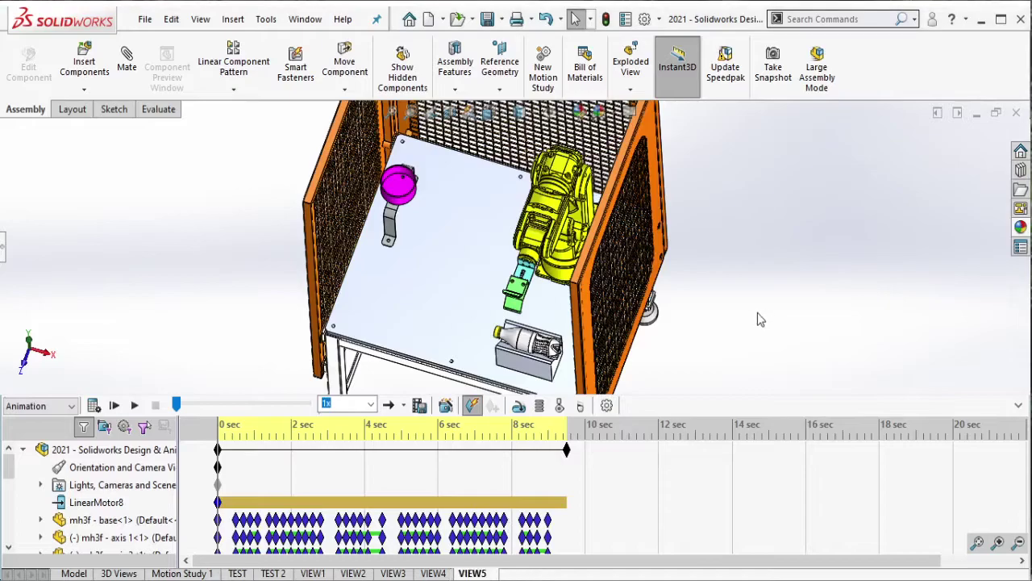
Orbit VIEW5 to a more frontal angle and fit the timeline to the study length
right_click(169, 472)
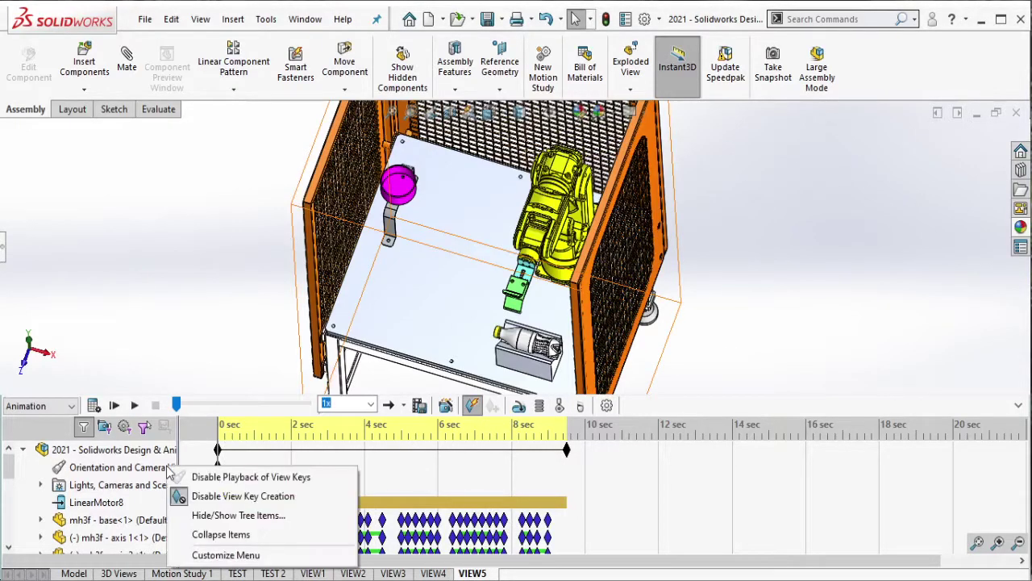
click(234, 498)
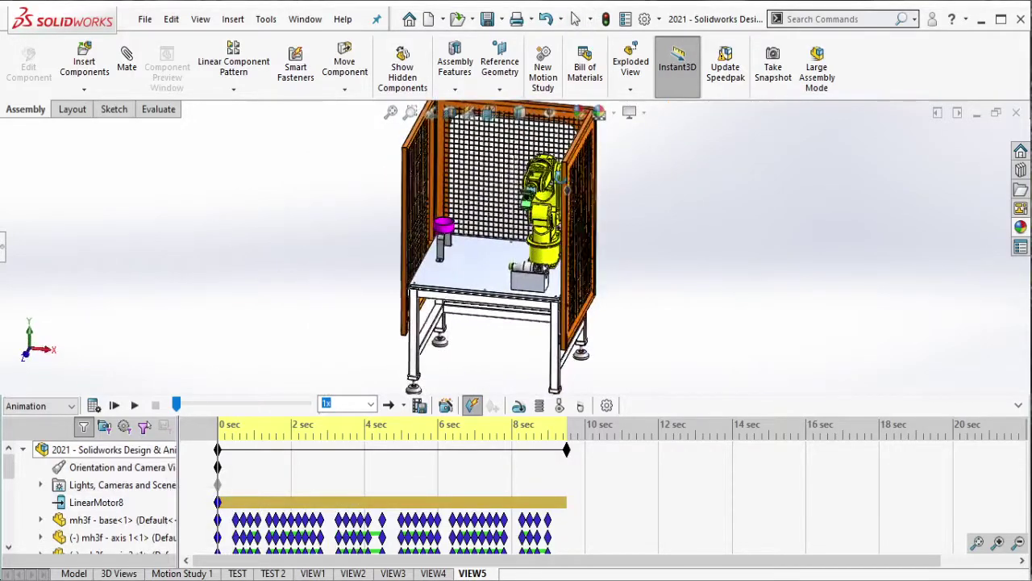
middle_drag(624, 210, 627, 213)
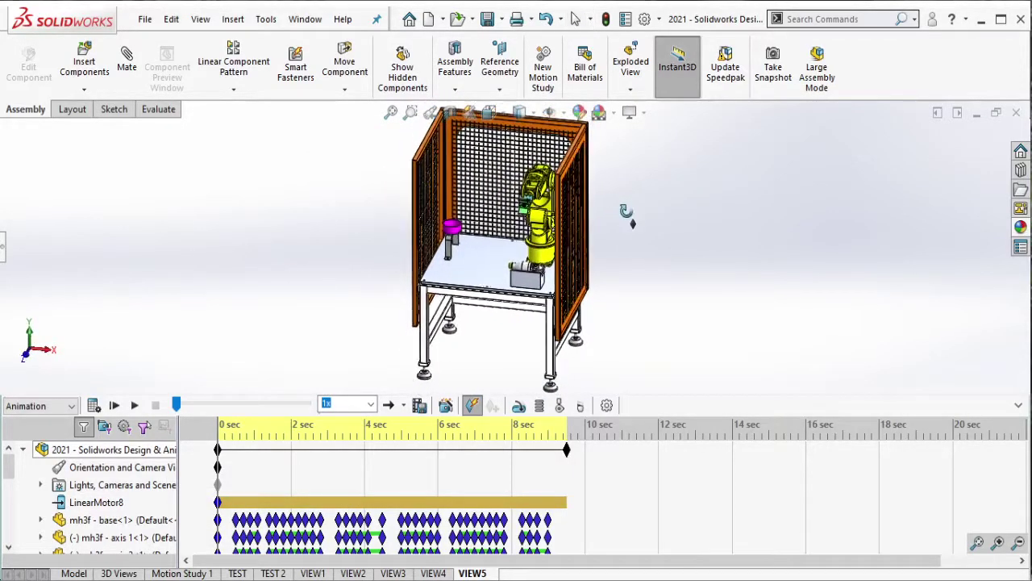
right_click(142, 468)
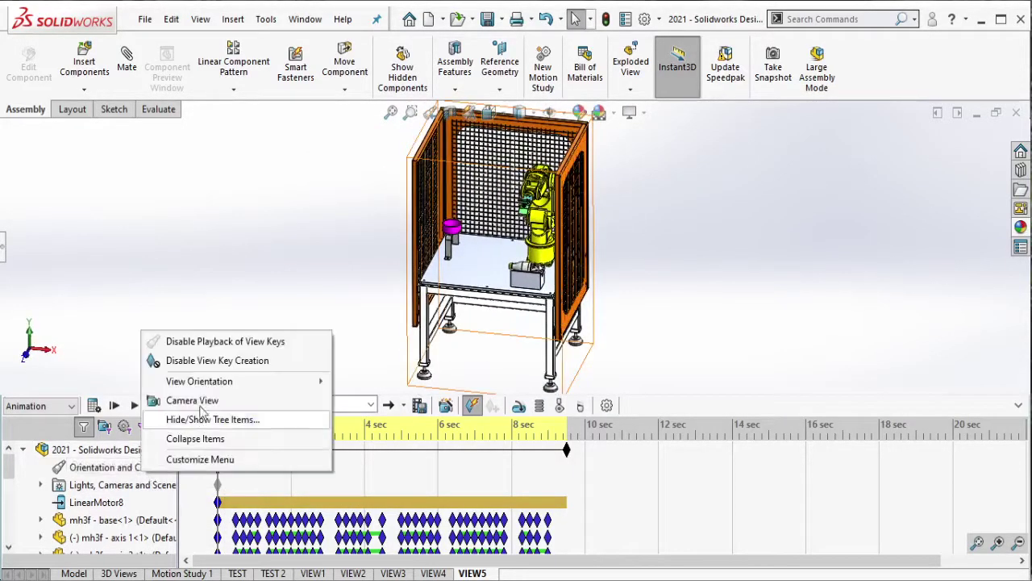
click(205, 361)
click(999, 542)
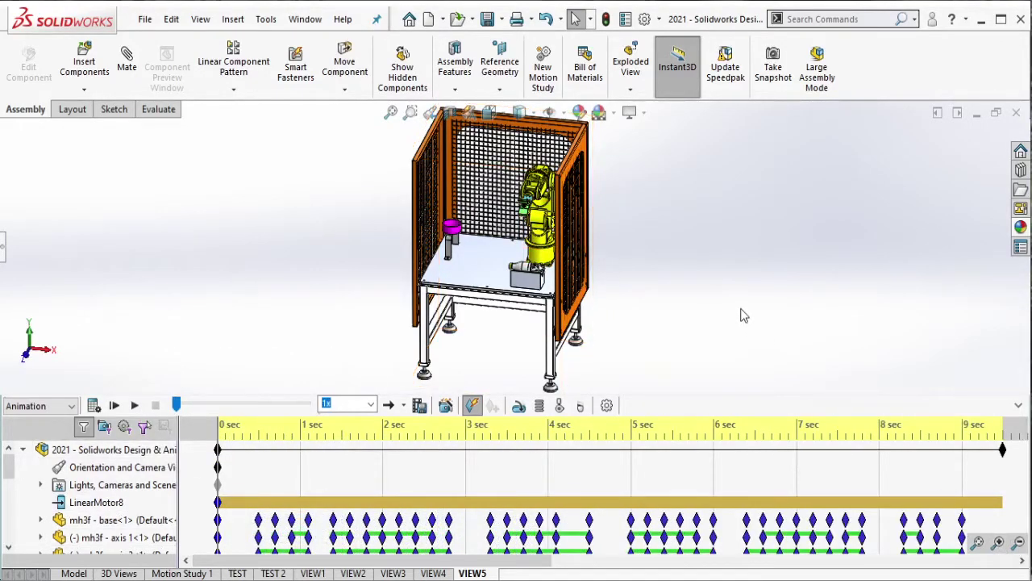
Zoom in to a close-up of the bottle on its tray and update the view key setting
right_click(117, 467)
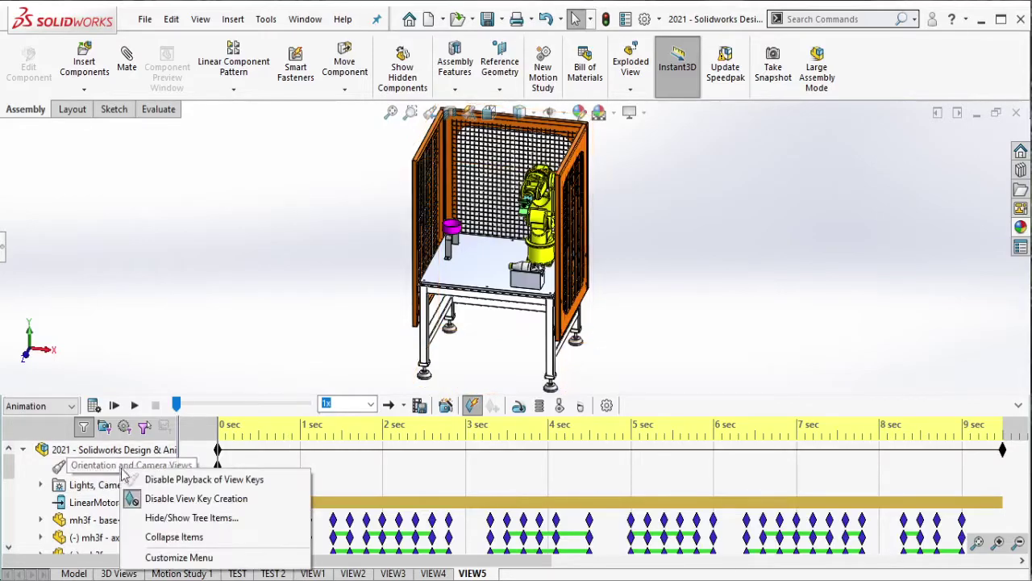
click(153, 498)
scroll(526, 289, up, 3)
scroll(526, 289, down, 2)
scroll(520, 286, down, 2)
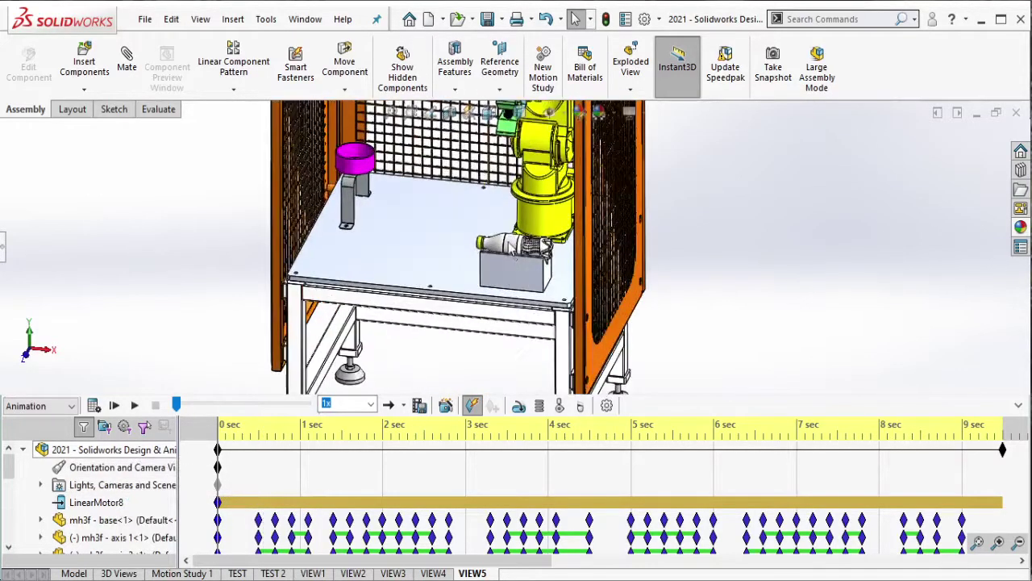
scroll(514, 284, down, 2)
scroll(508, 281, down, 2)
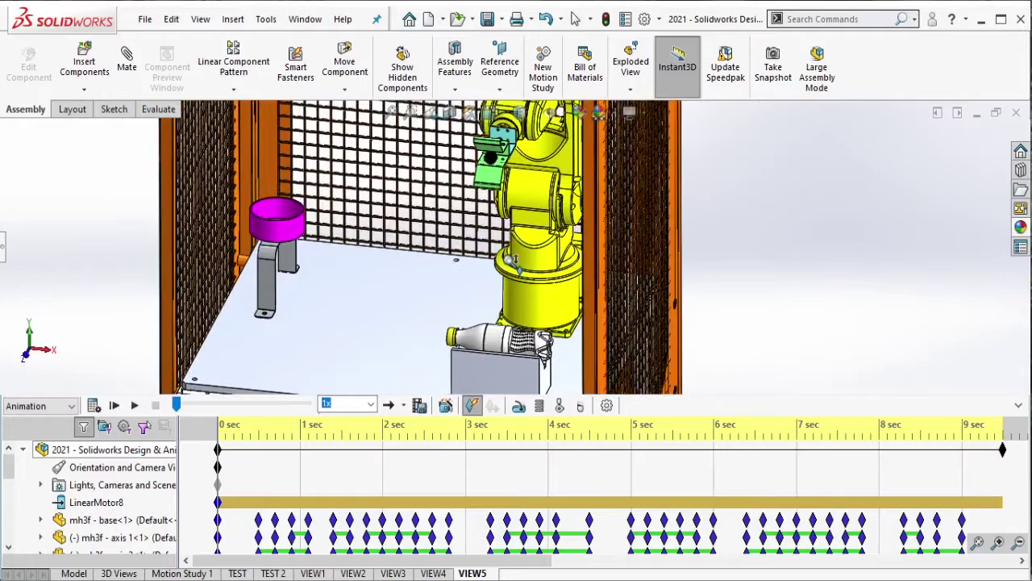
scroll(511, 274, down, 2)
scroll(514, 323, down, 2)
scroll(518, 327, up, 3)
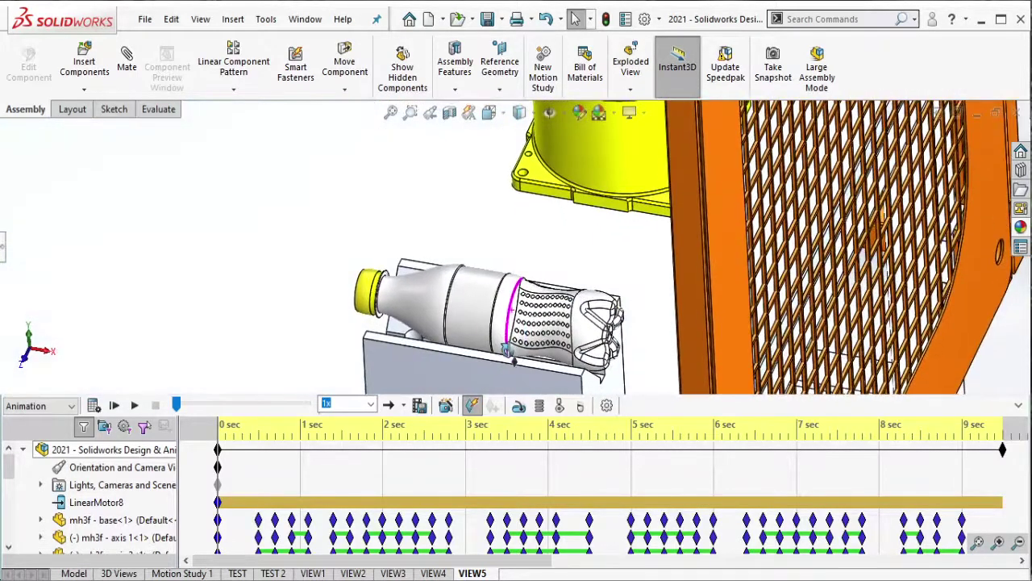
scroll(521, 258, up, 3)
scroll(524, 278, down, 2)
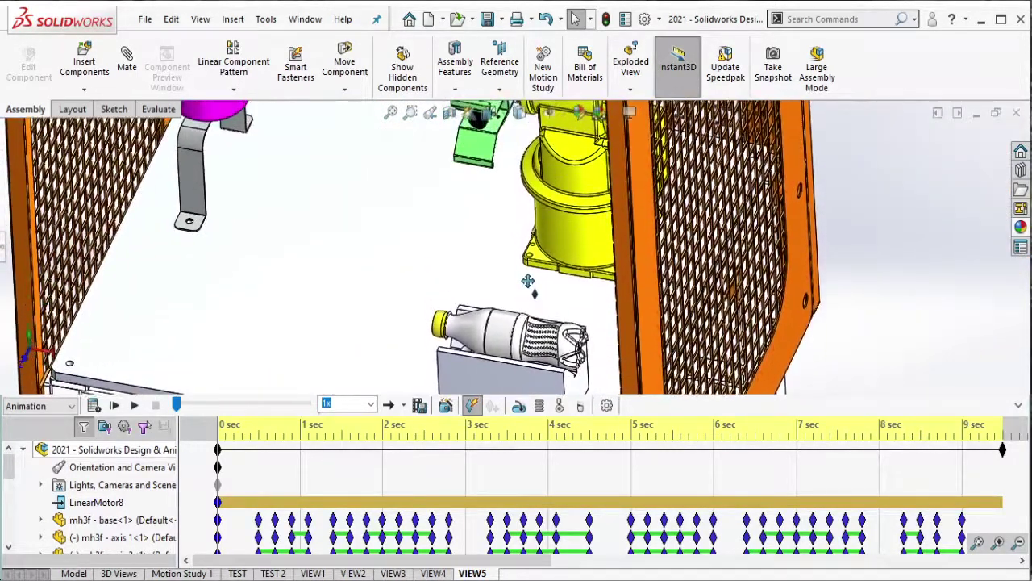
scroll(526, 297, down, 2)
scroll(526, 297, down, 1)
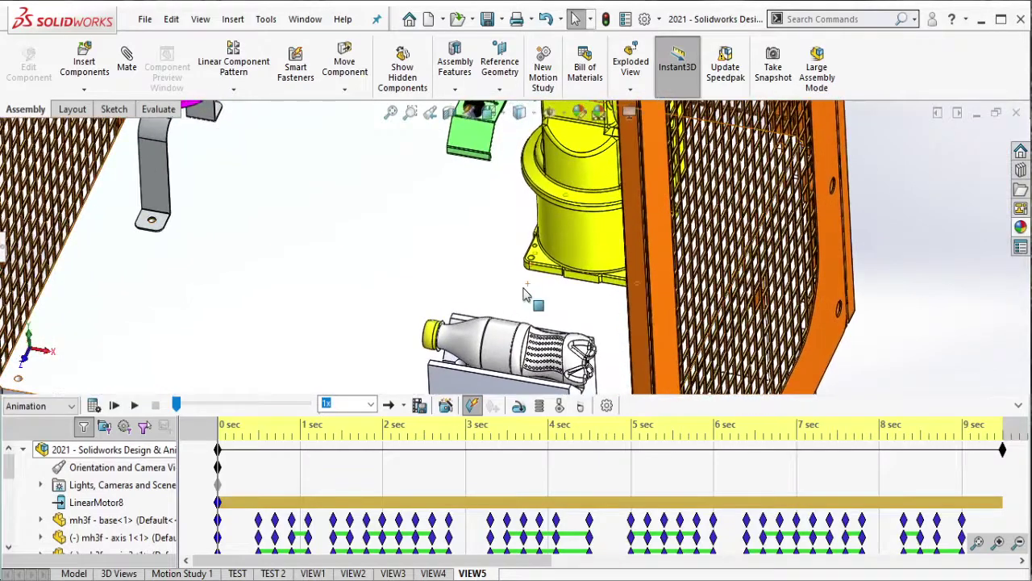
scroll(532, 290, down, 2)
right_click(139, 471)
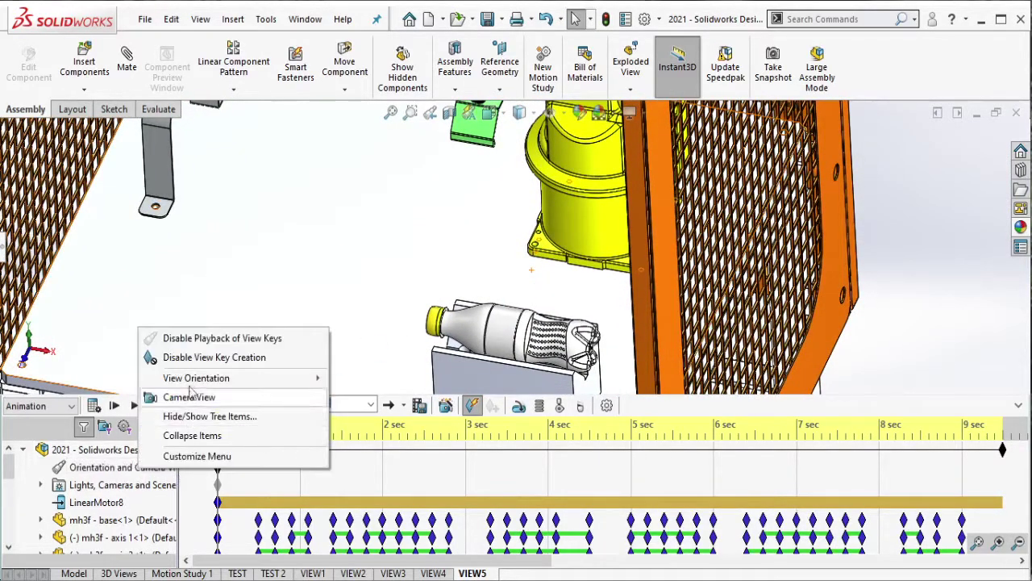
click(198, 359)
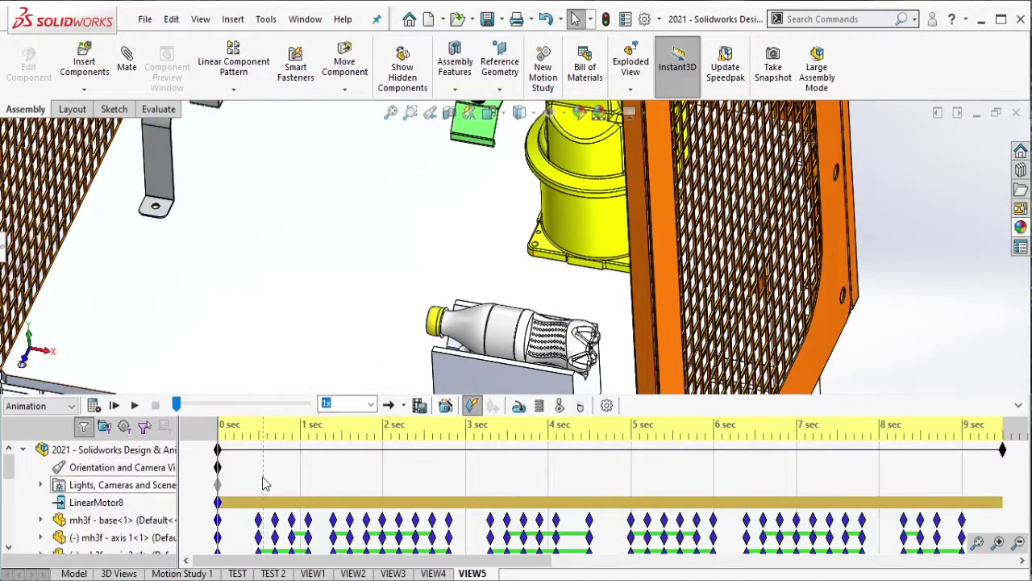
Move the time bar to about 1.8 s and place a view key there
drag(270, 477, 353, 471)
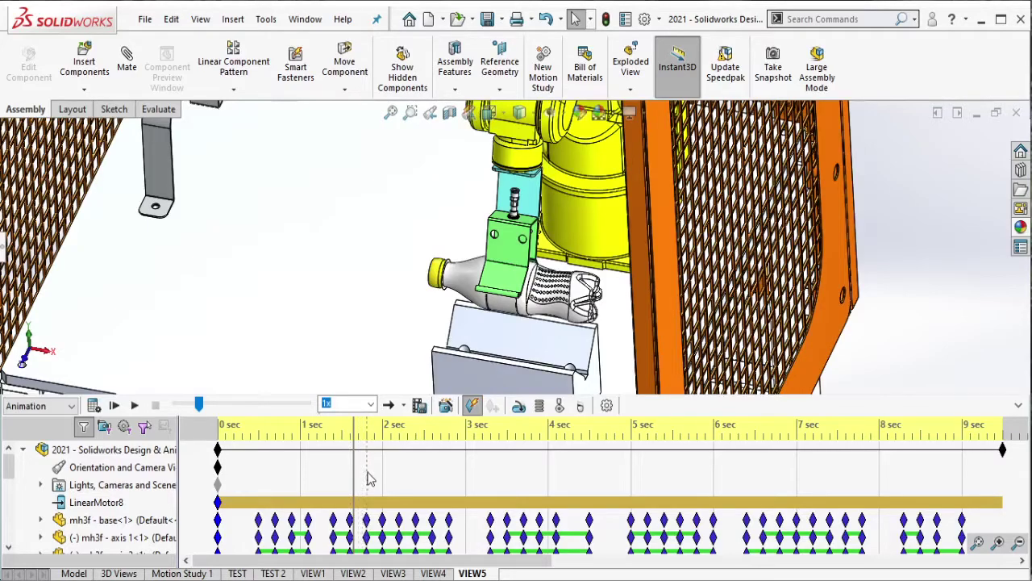
drag(367, 477, 367, 471)
right_click(366, 468)
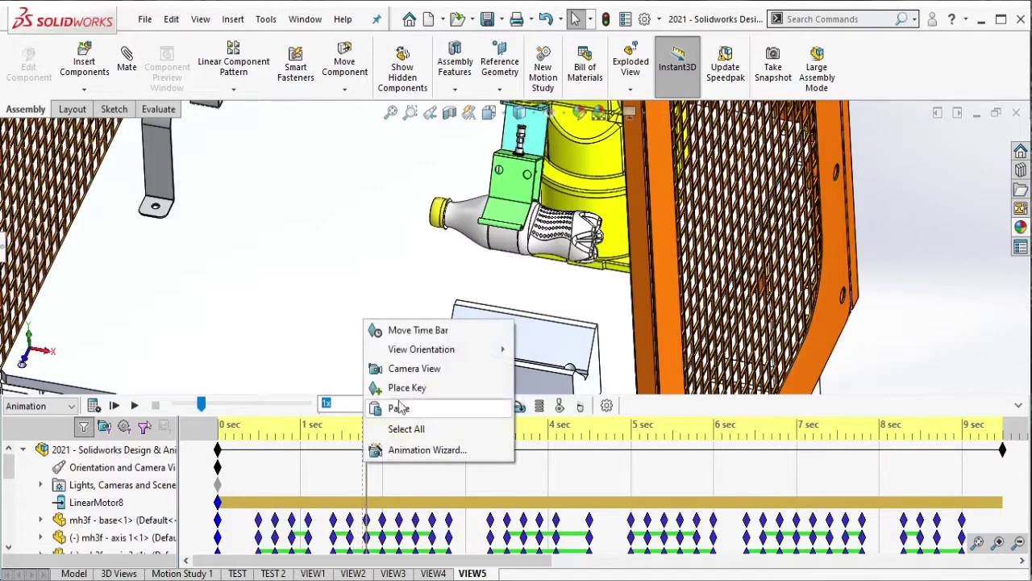
click(404, 388)
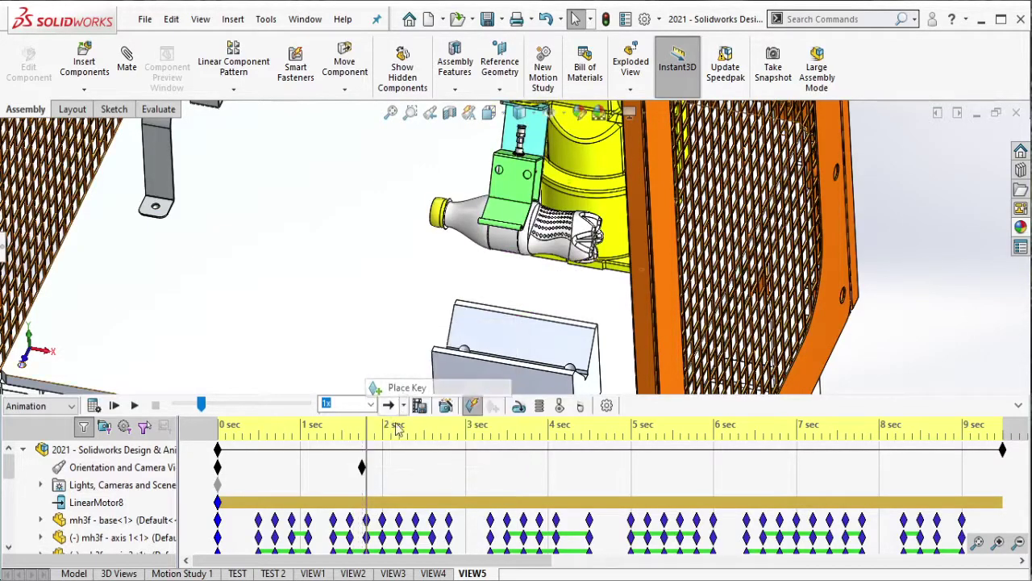
Paste the view key at about 2.2 s and join the two keys into a transition
click(397, 472)
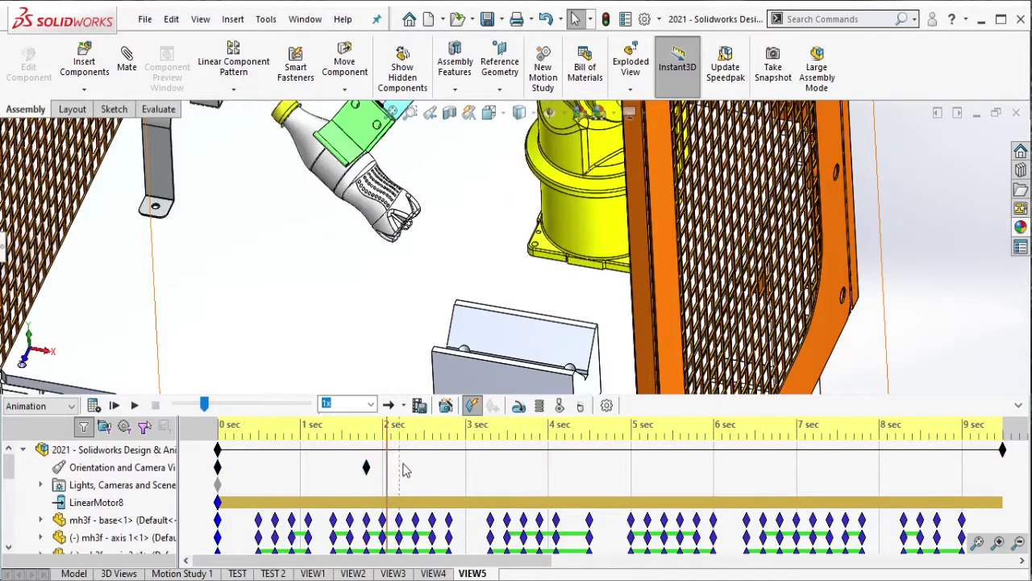
click(403, 463)
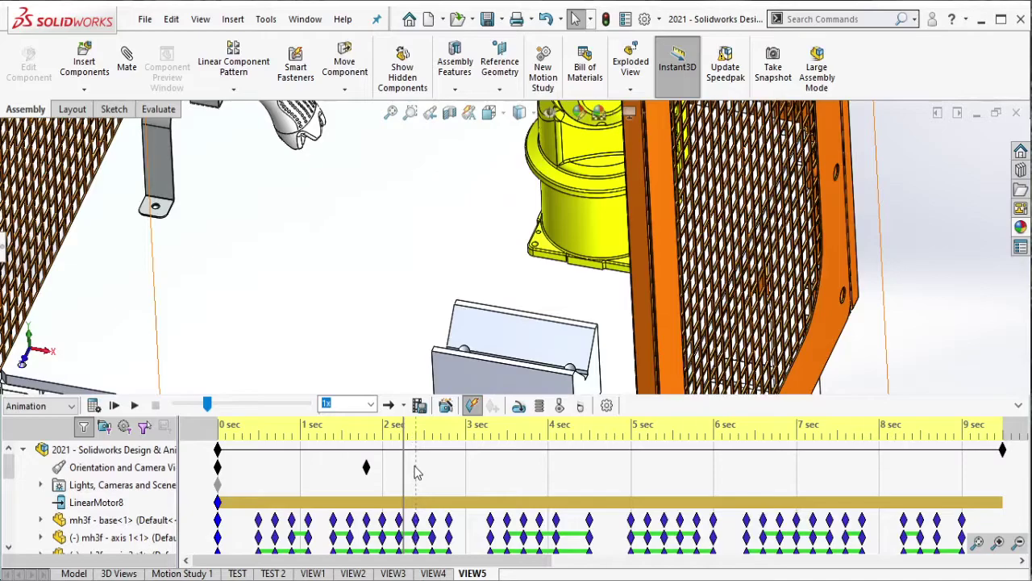
click(400, 464)
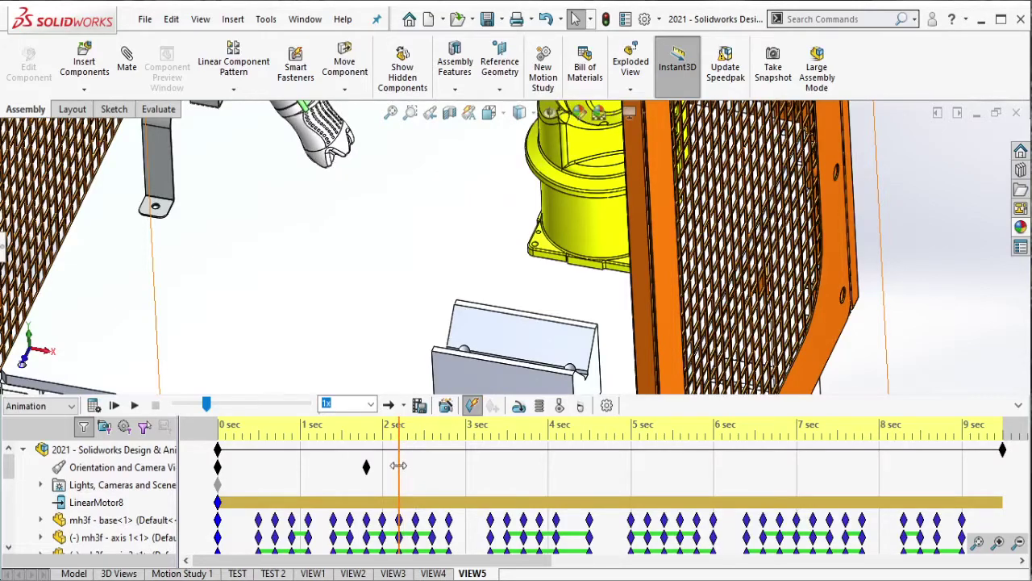
right_click(399, 465)
click(425, 408)
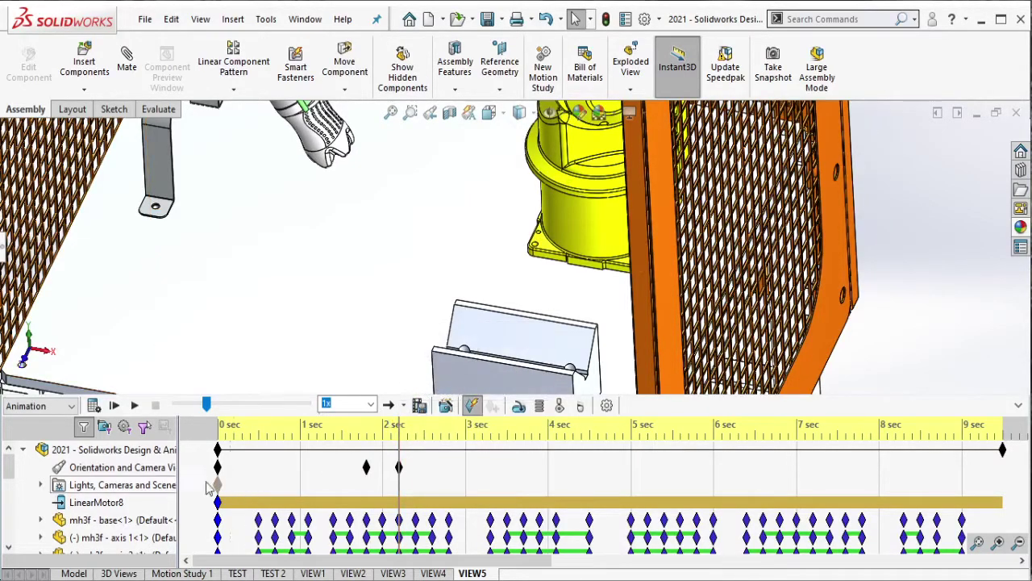
right_click(162, 475)
click(193, 500)
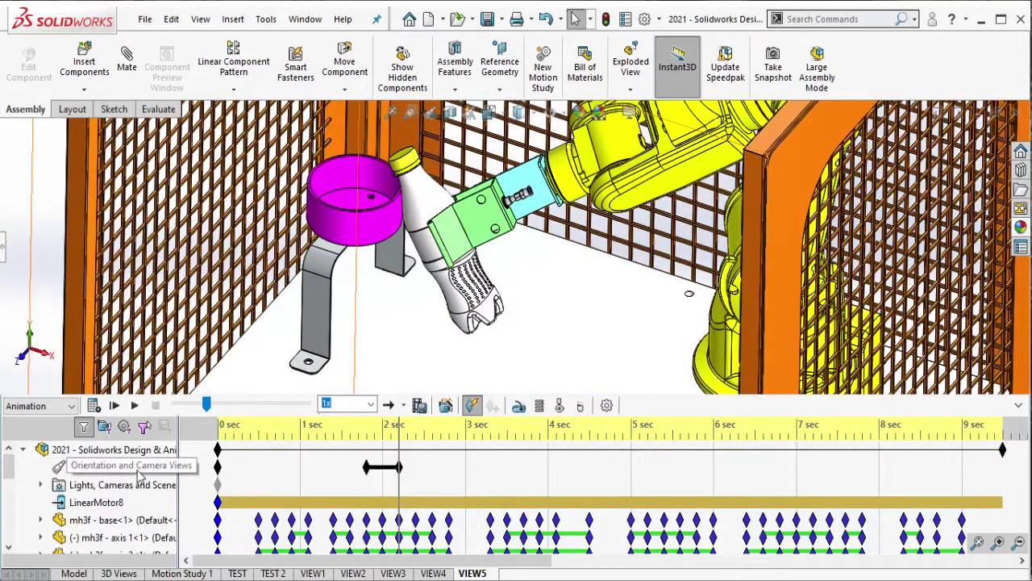
Turn off automatic view keys and add a view key at about 2.6 s
right_click(139, 476)
click(205, 359)
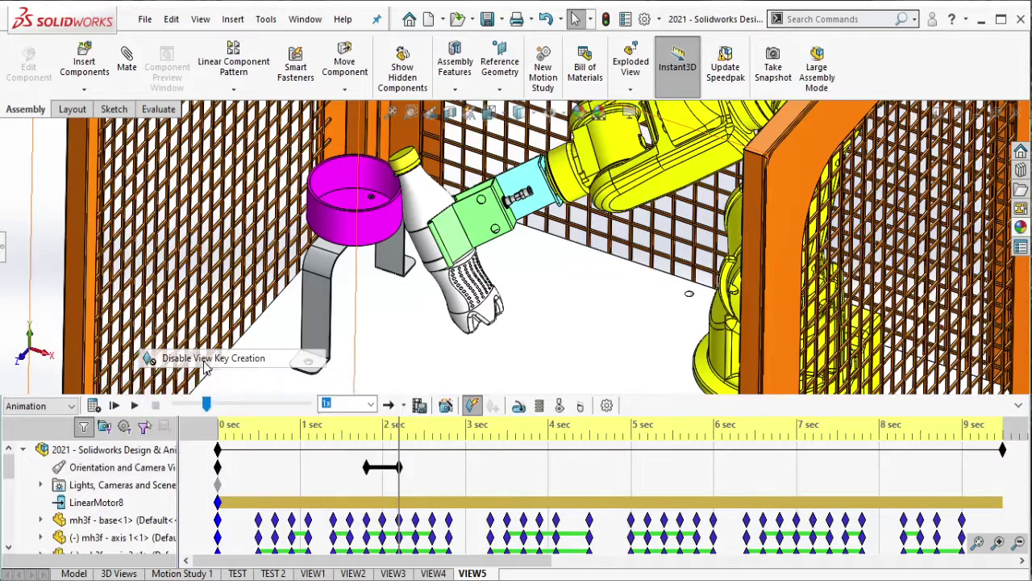
click(413, 476)
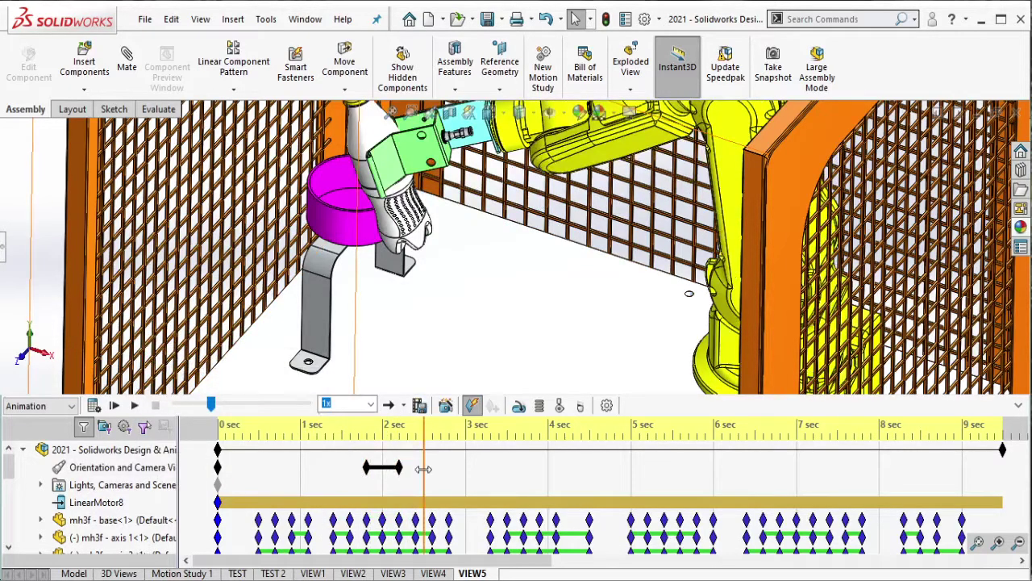
click(434, 476)
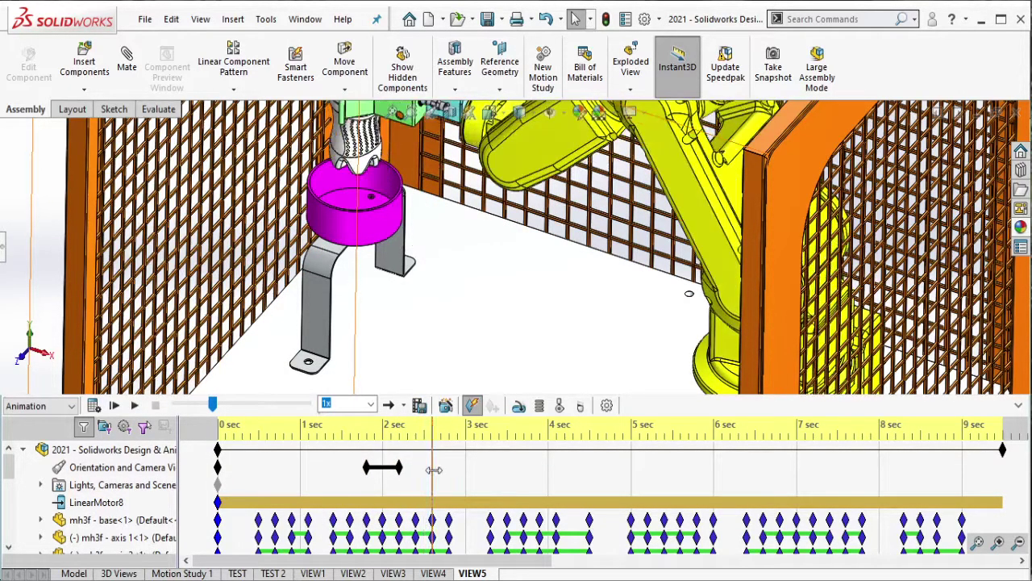
right_click(434, 476)
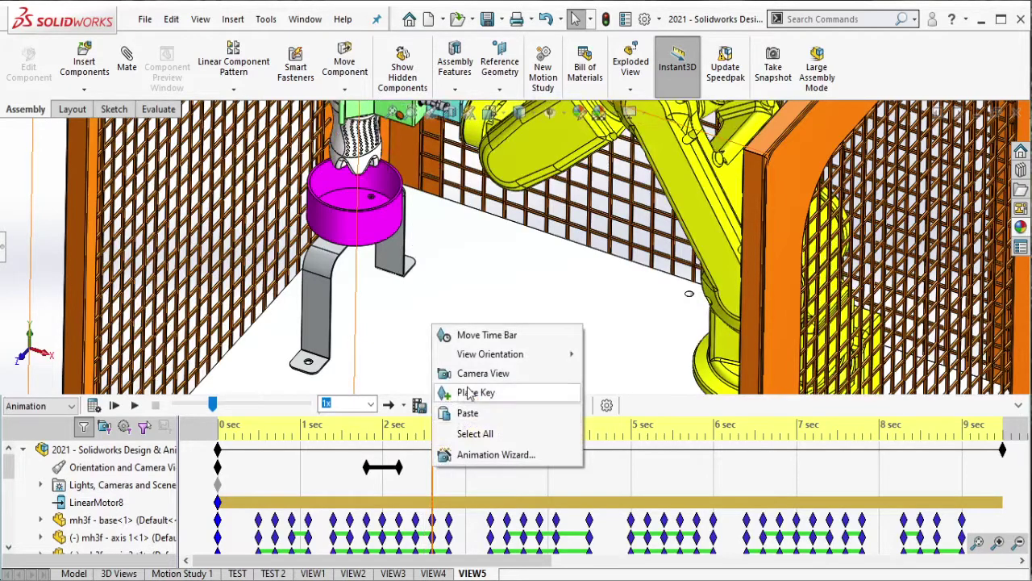
click(465, 393)
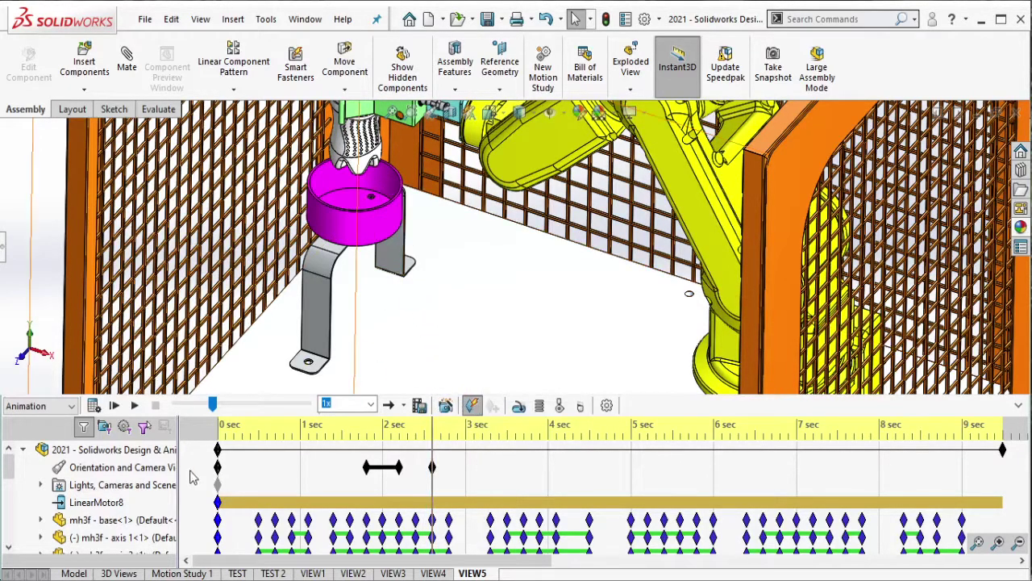
Pan and orbit the camera to centre the bottle and gripper, then disable view key creation
right_click(161, 474)
click(201, 500)
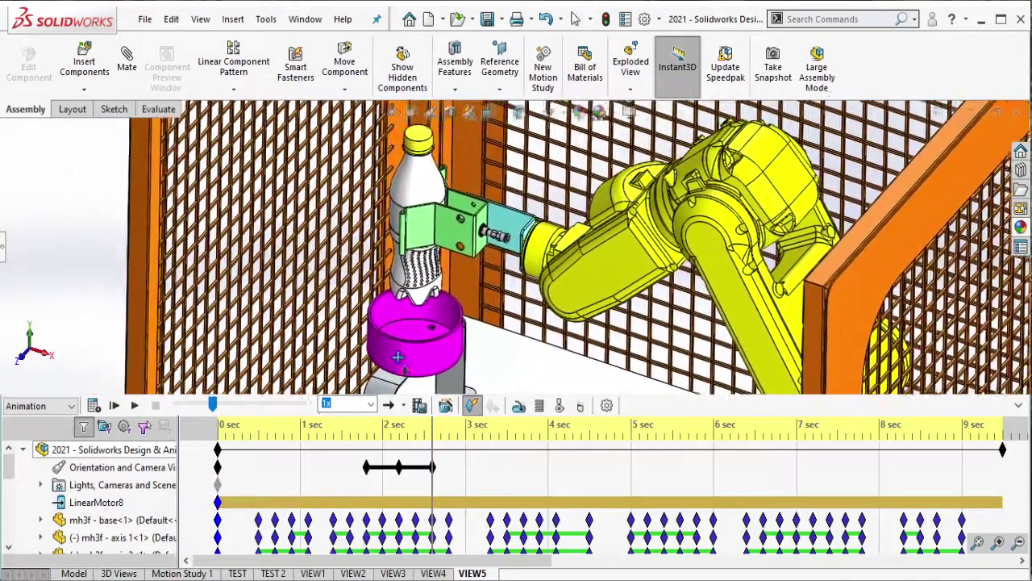
mouse_move(398, 357)
ctrl+middle_down()
mouse_move(470, 332)
mouse_move(452, 347)
ctrl+middle_up()
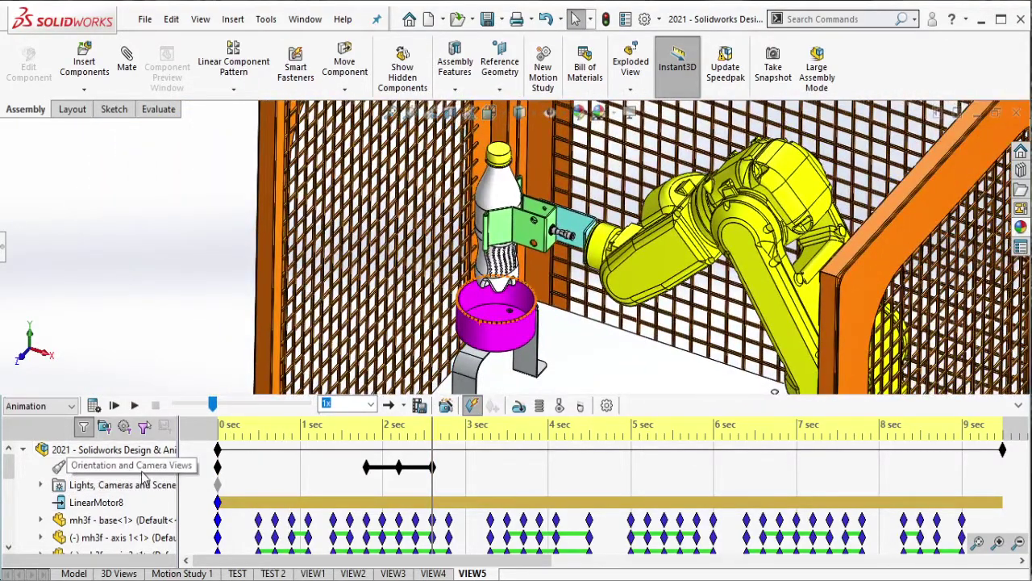
right_click(153, 476)
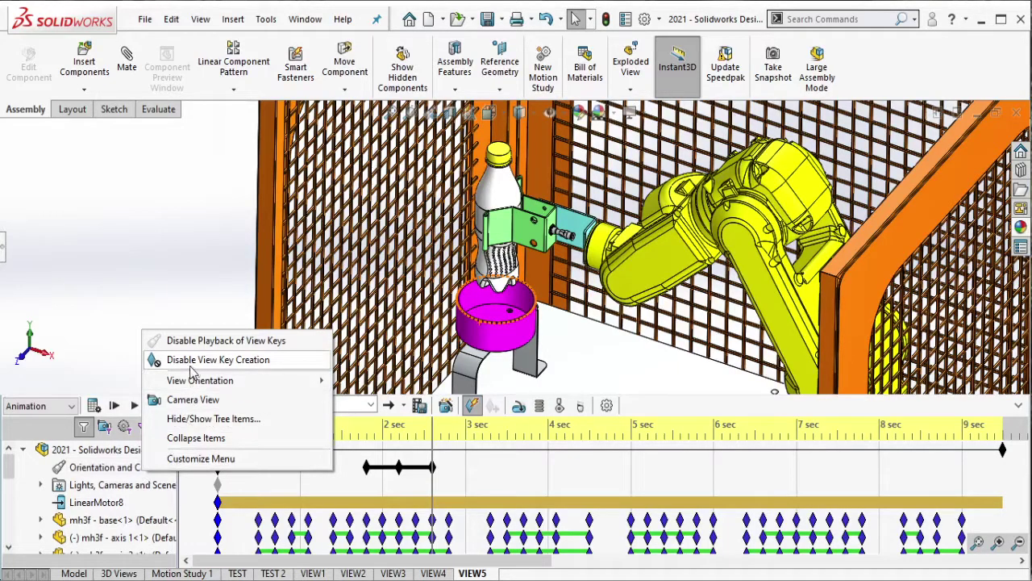
middle_drag(134, 296, 149, 300)
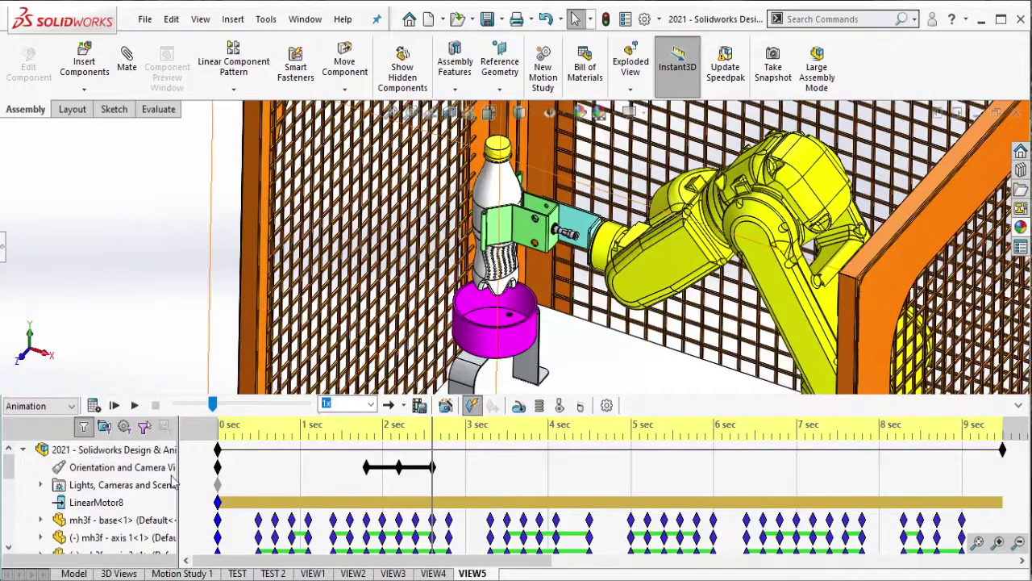
right_click(162, 474)
click(226, 356)
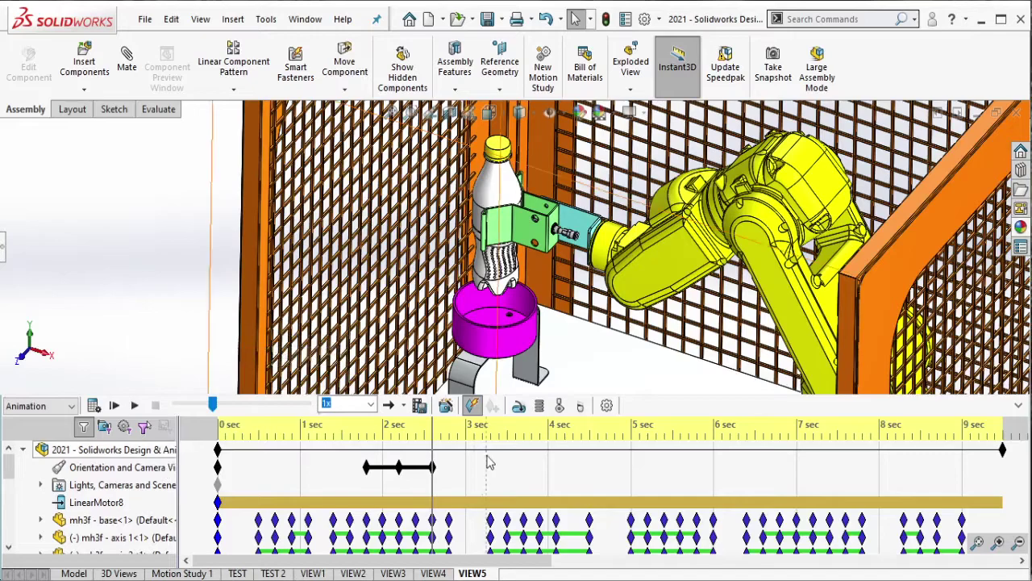
Step the animation from about 2.75 s forward to about 6.8 s, checking the motion
click(449, 479)
click(464, 482)
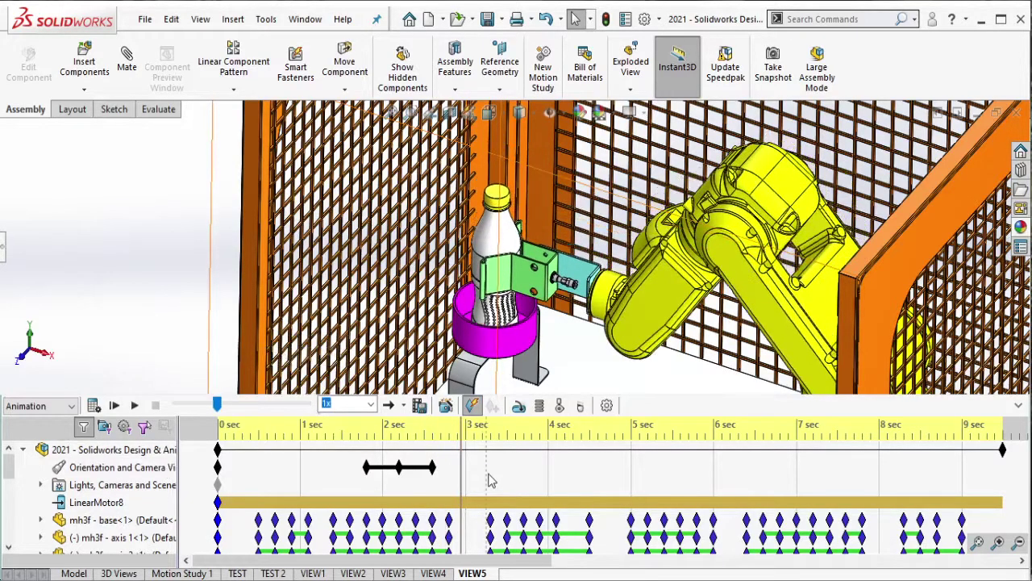
click(506, 480)
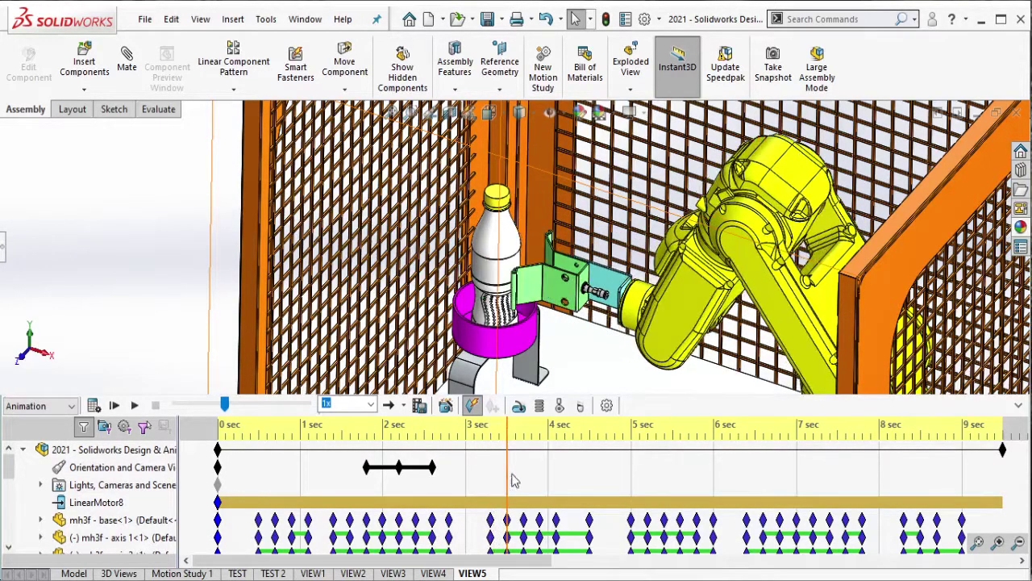
click(536, 477)
click(547, 474)
click(571, 475)
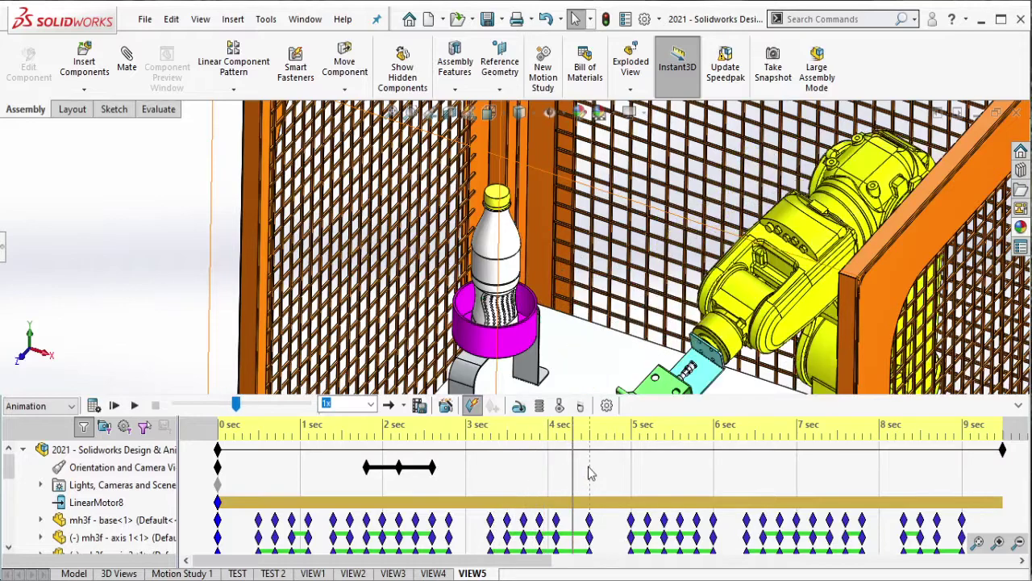
click(590, 474)
click(654, 476)
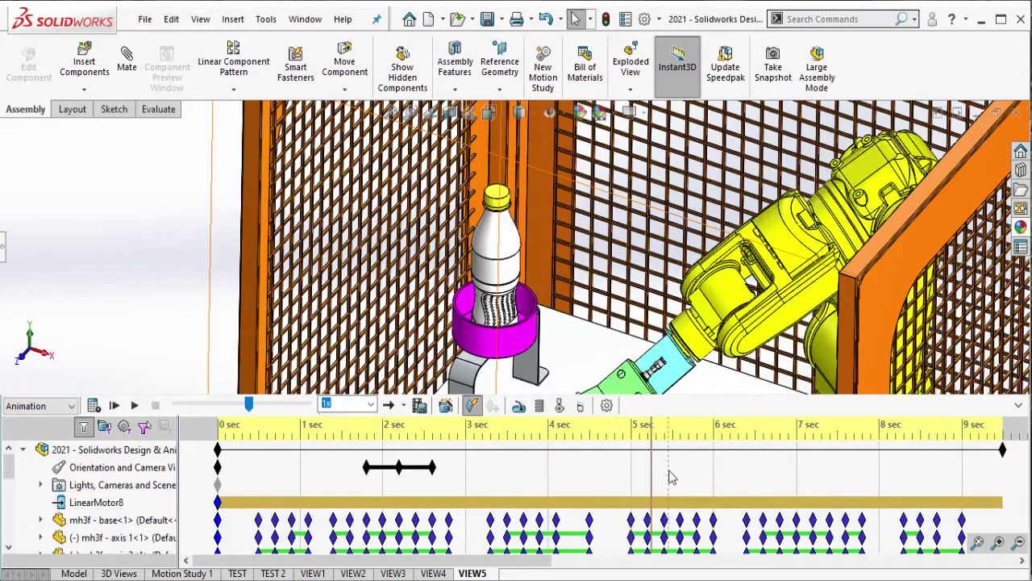
click(671, 477)
click(676, 479)
click(715, 477)
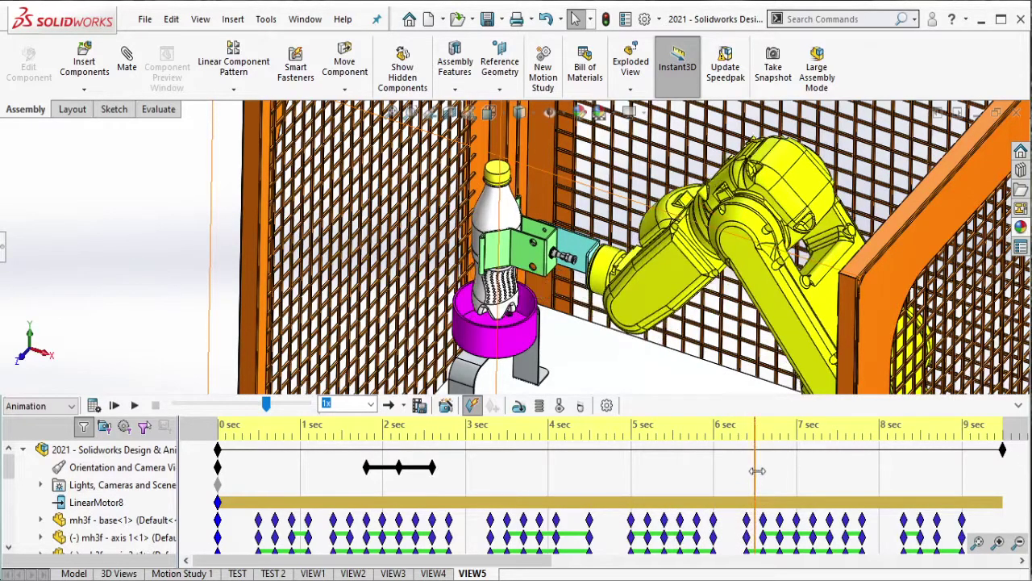
click(762, 477)
click(781, 468)
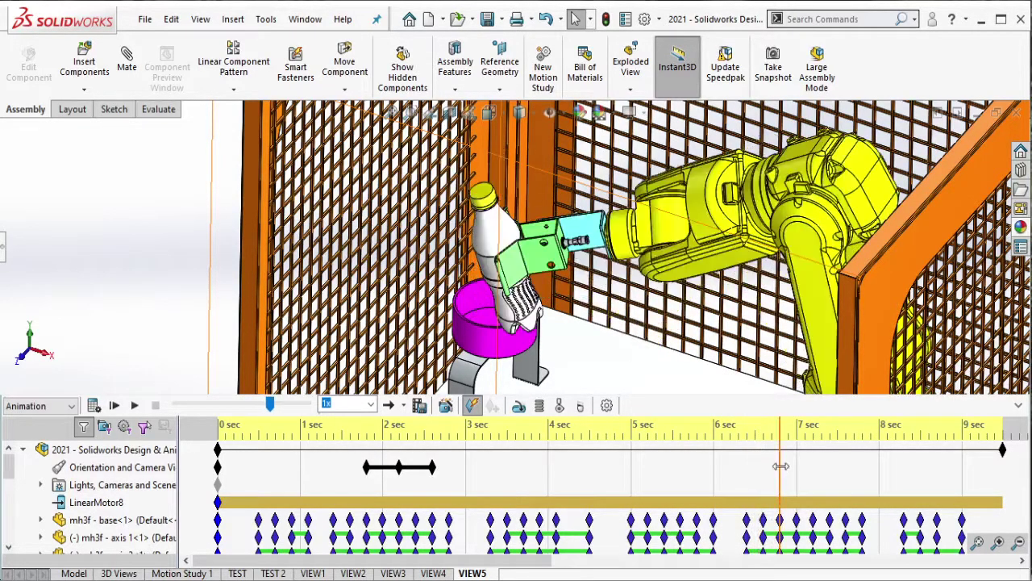
Place camera view keys on the timeline at about 6.8 s and 7 s
right_click(781, 468)
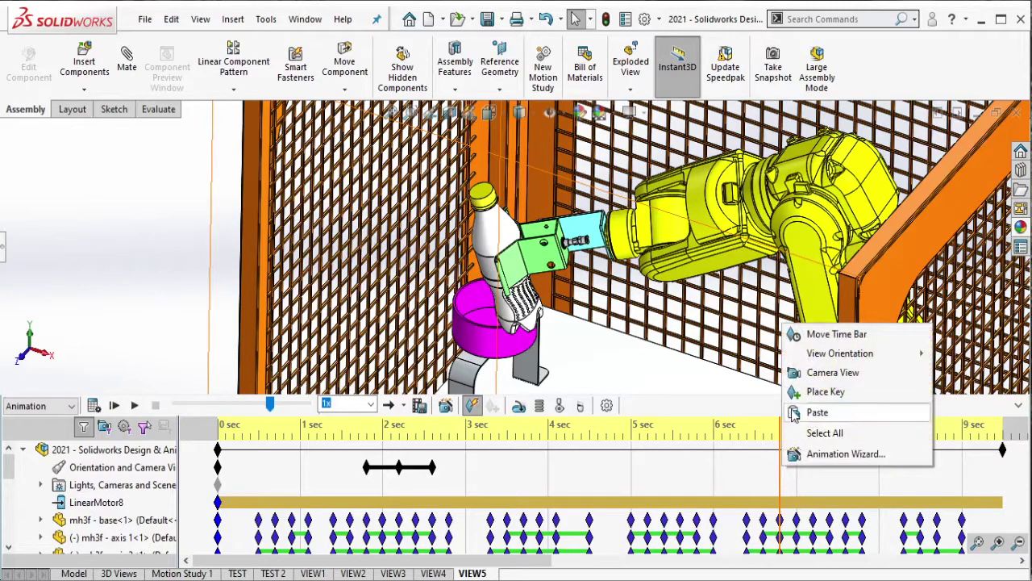
click(796, 413)
click(805, 484)
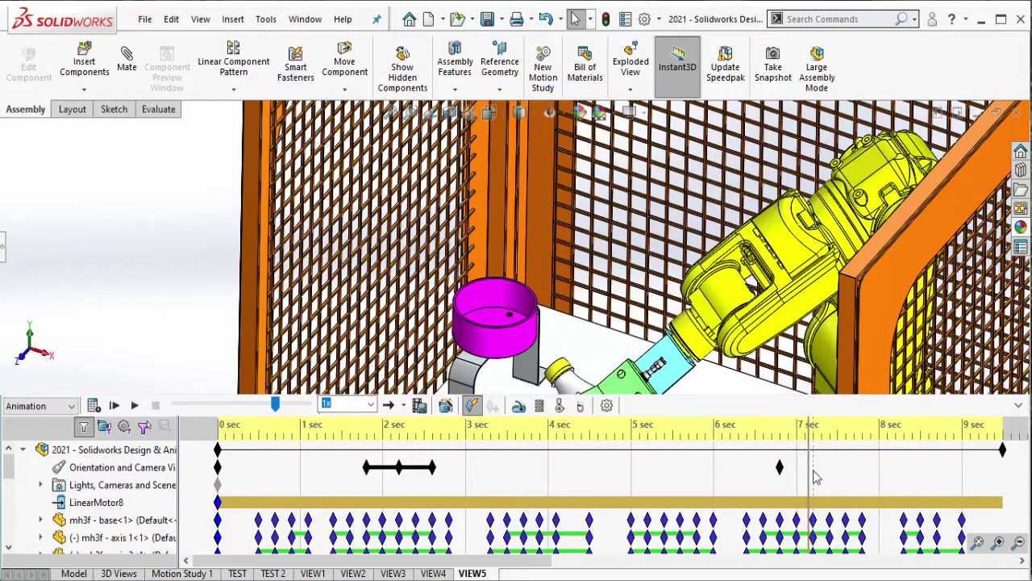
right_click(815, 478)
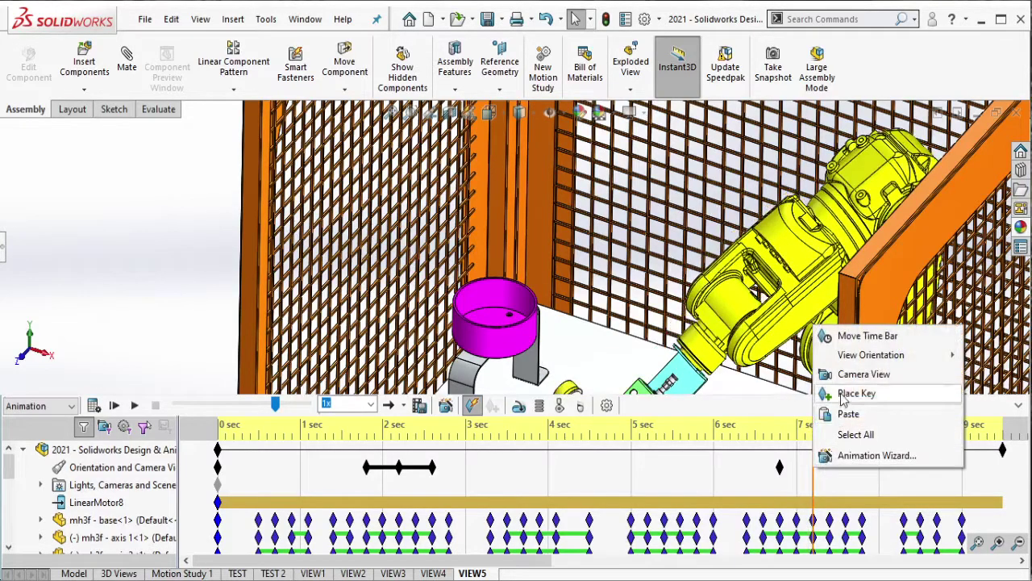
click(855, 394)
Toggle Disable View Key Creation twice and advance the time bar to about 7.4 s
right_click(165, 472)
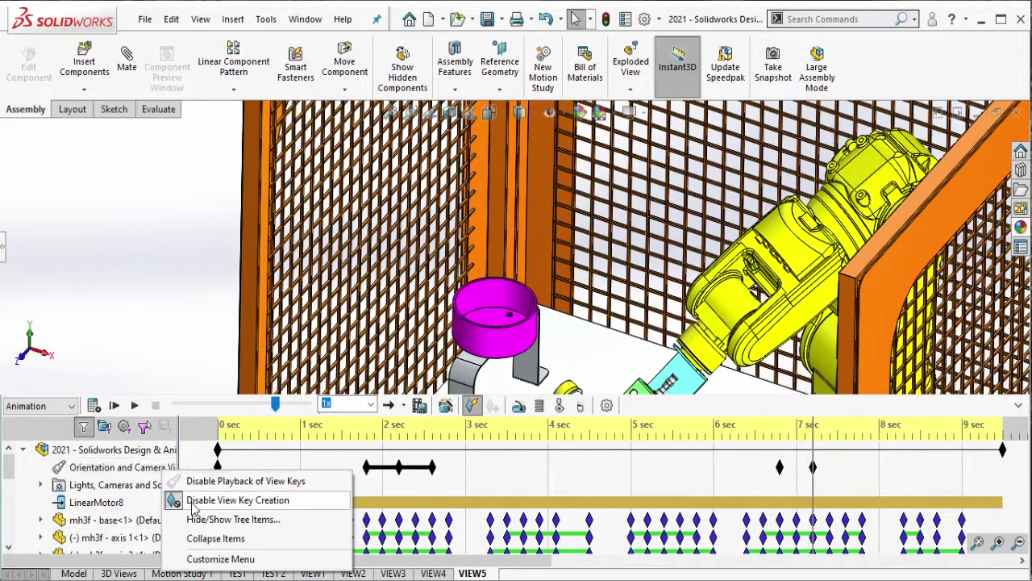
click(194, 501)
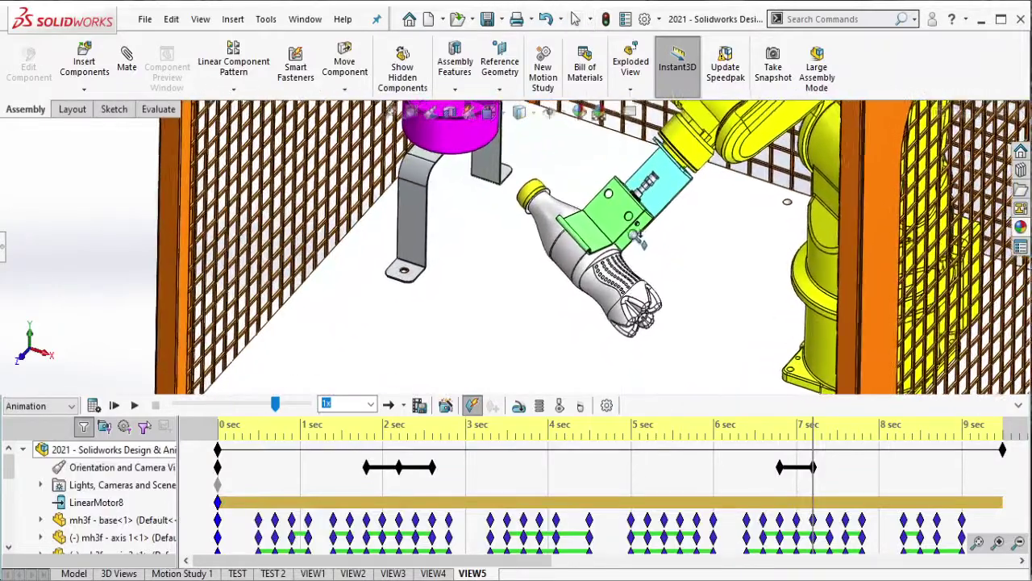
right_click(147, 471)
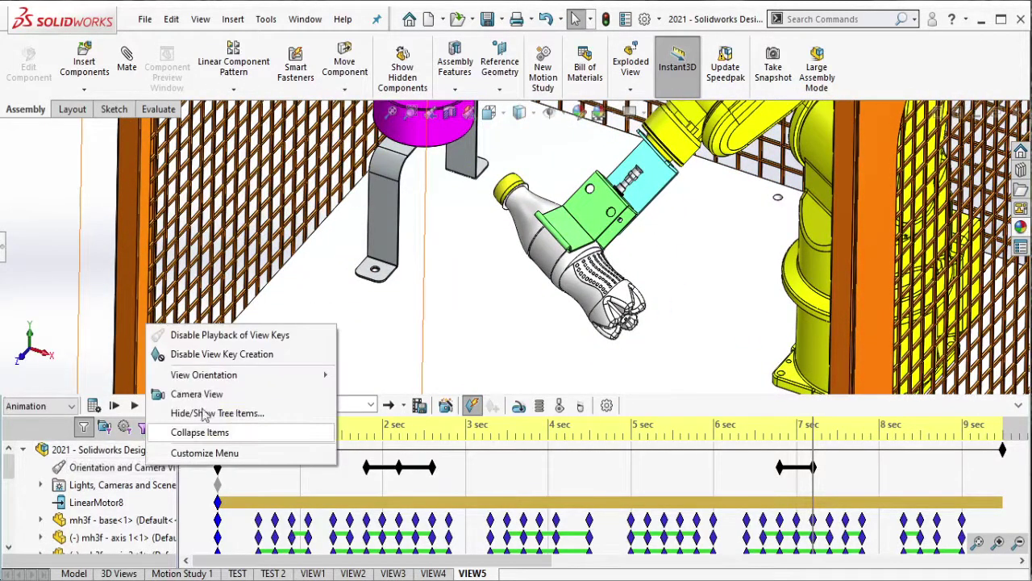
click(205, 352)
drag(829, 474, 864, 466)
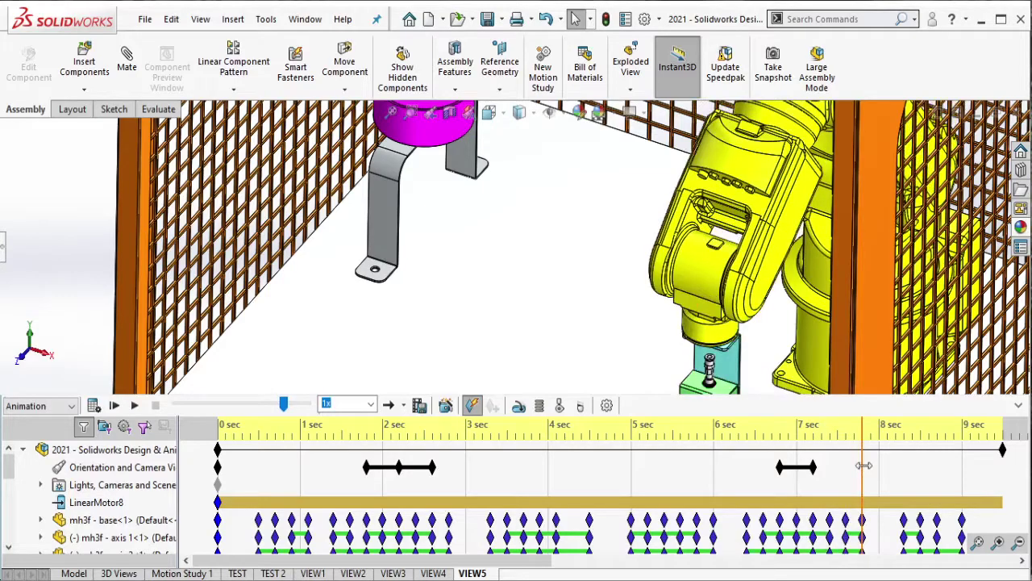
Place a camera key at about 7.8 s and toggle Disable View Key Creation
right_click(150, 478)
click(201, 483)
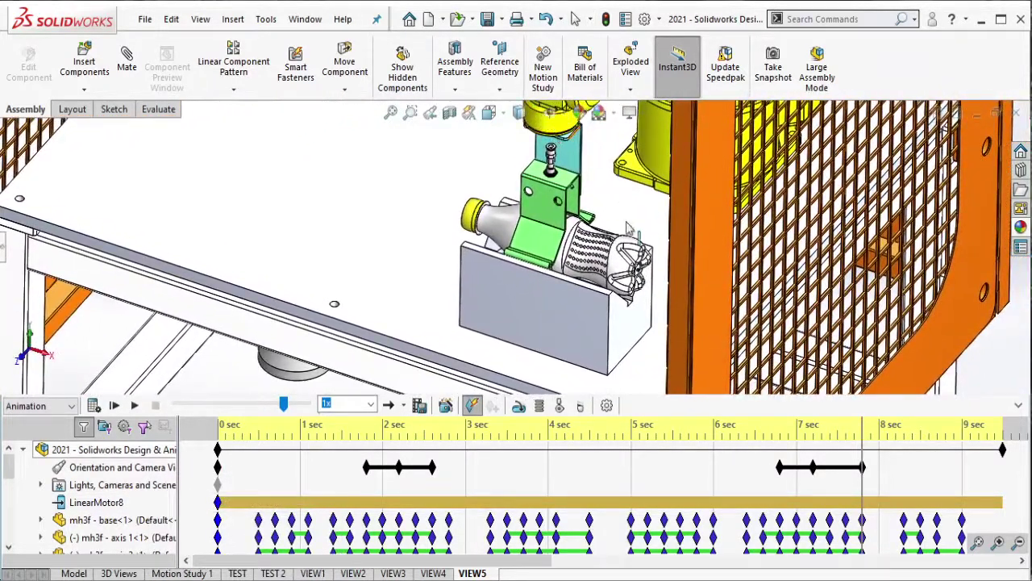
right_click(135, 469)
click(154, 360)
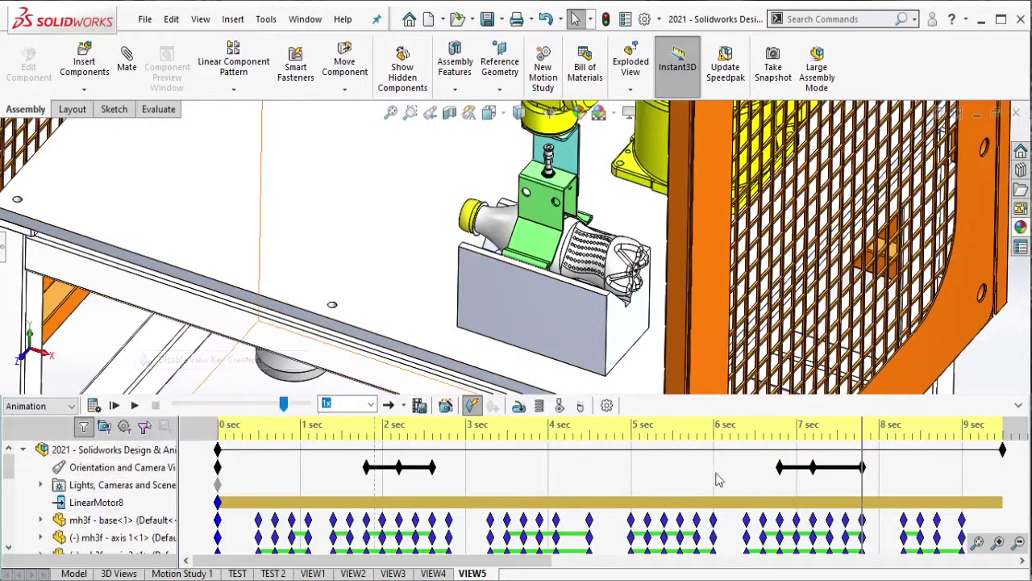
Place a camera key at about 8.3 s, with the gripper above the bottle
drag(914, 471, 976, 474)
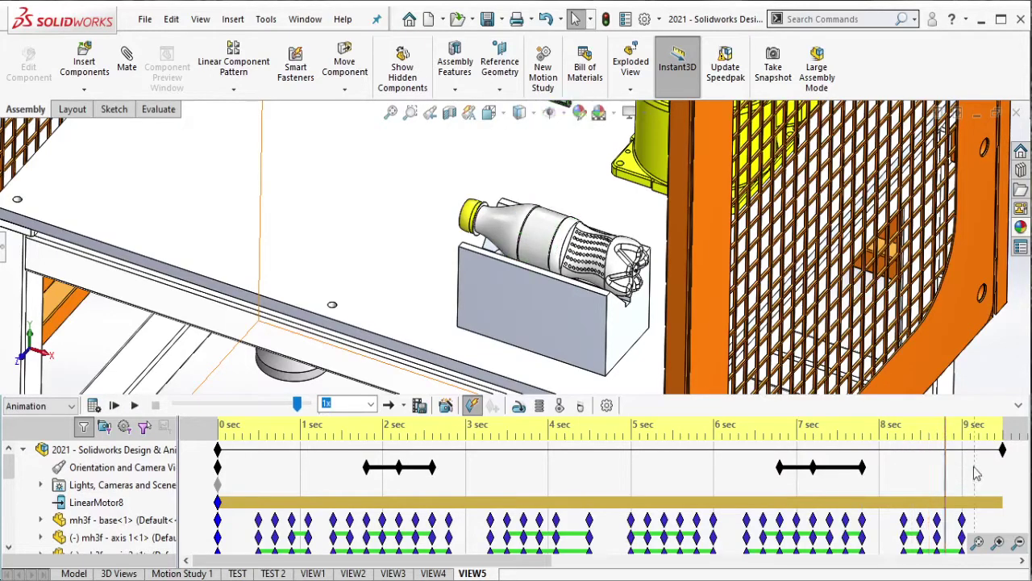
click(904, 468)
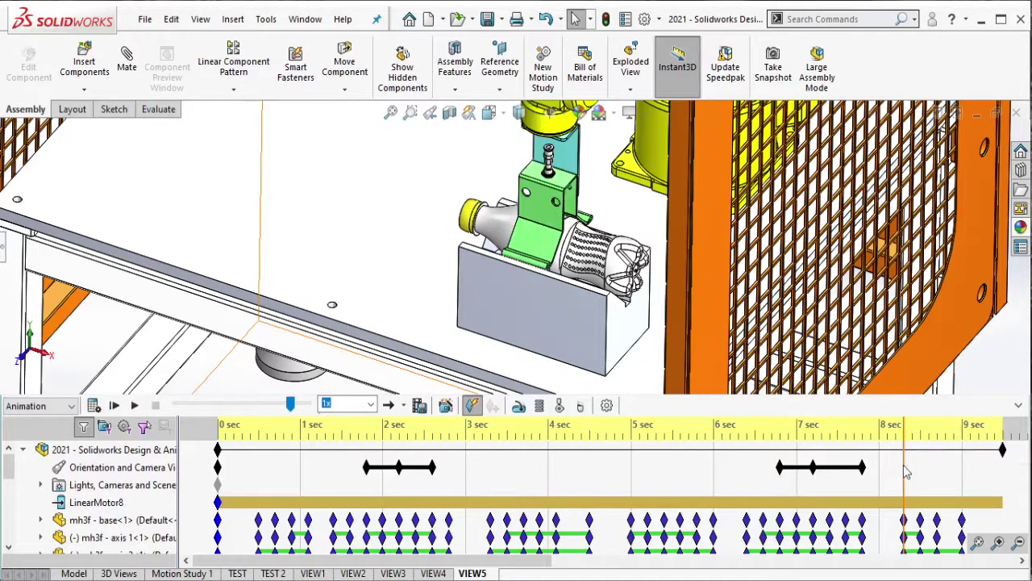
right_click(907, 472)
click(905, 388)
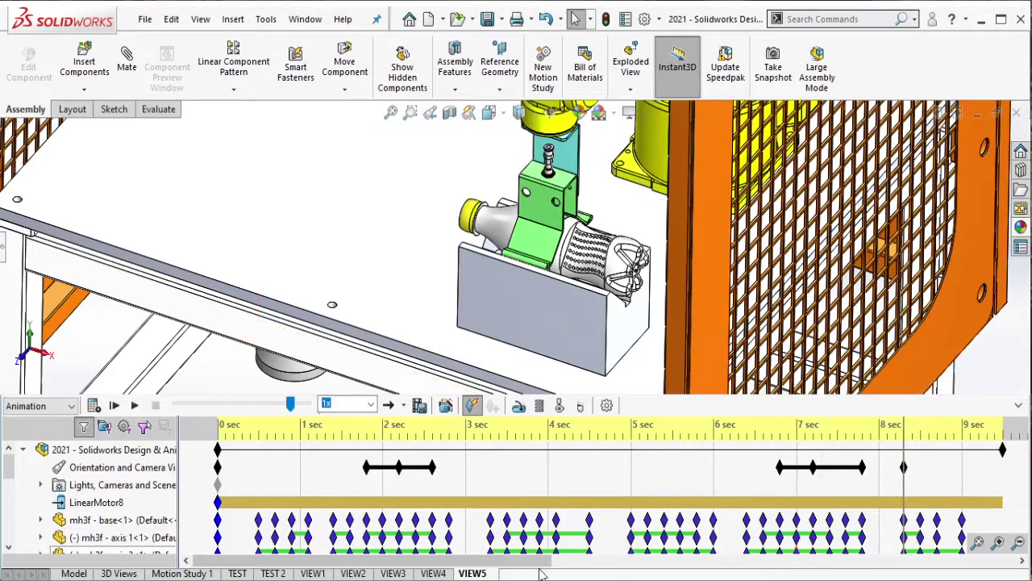
Scroll the timeline, move the time bar out to 10 s, then undo the study-length change
drag(541, 571, 690, 545)
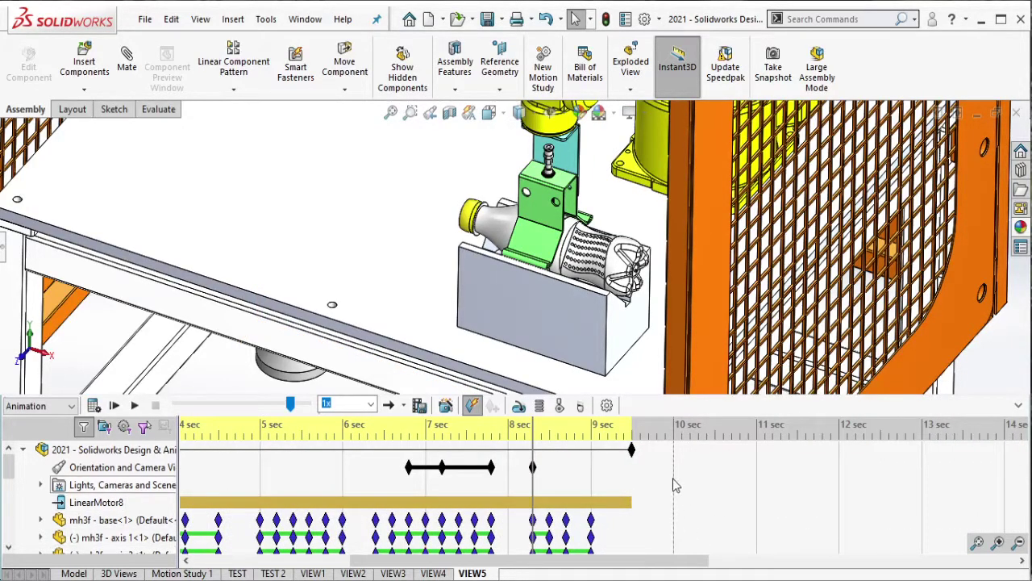
right_click(715, 483)
click(751, 489)
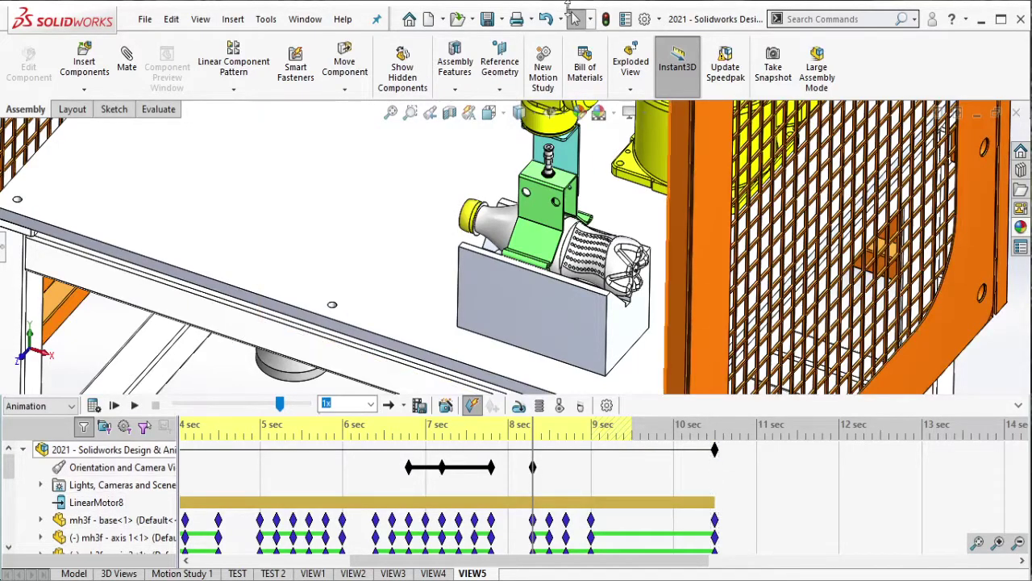
key(ctrl+z)
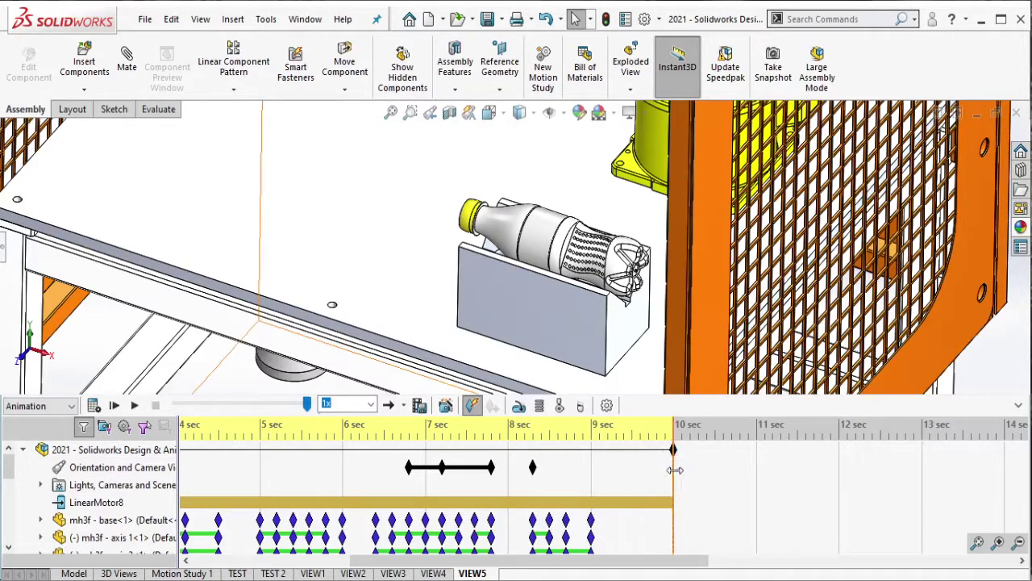
Place a key at the 10 s mark and toggle Disable View Key Creation
right_click(674, 468)
click(734, 393)
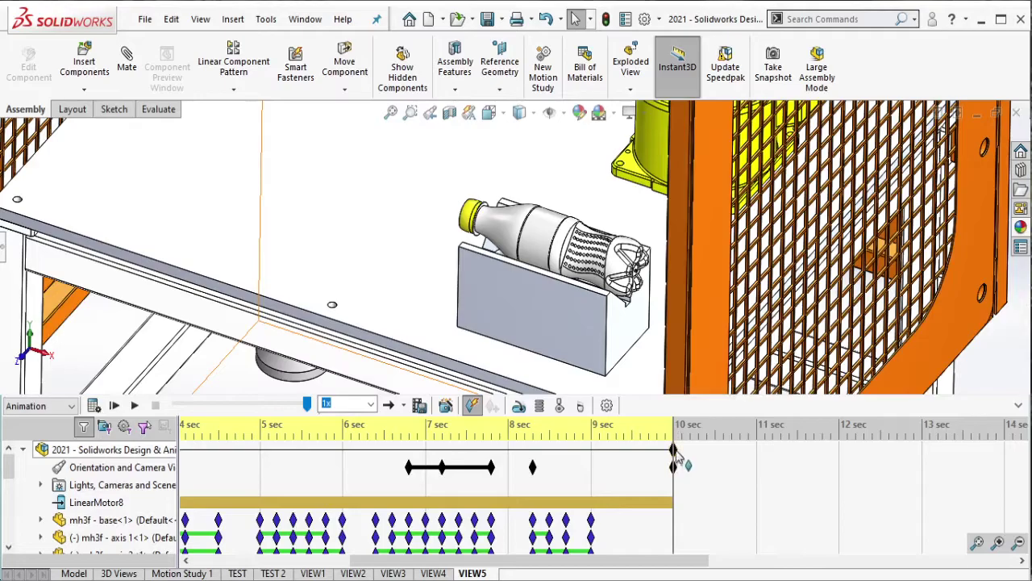
right_click(142, 464)
click(172, 489)
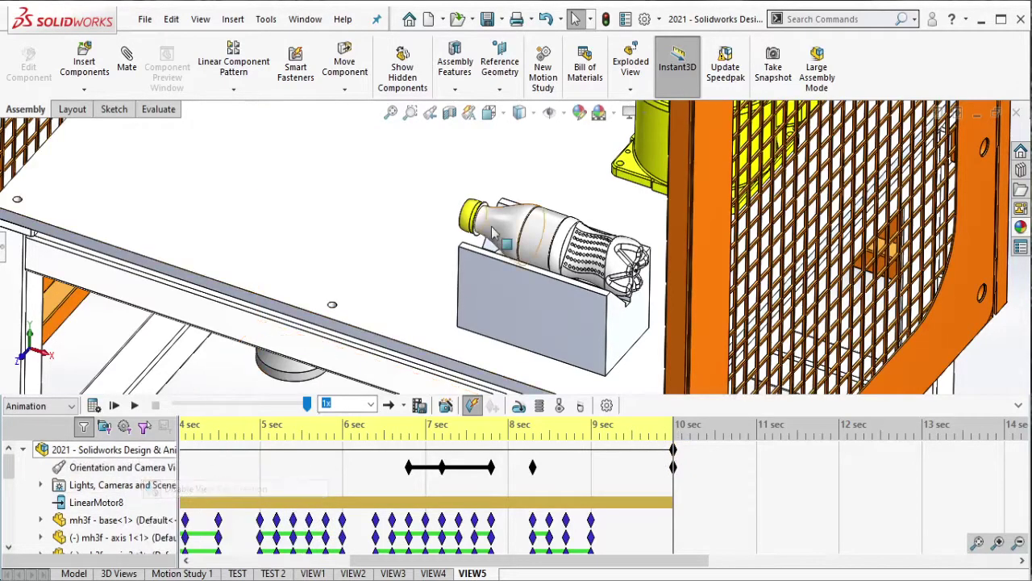
Zoom out and orbit to a wide frontal view of the cell, then toggle Disable View Key Creation
scroll(530, 256, up, 3)
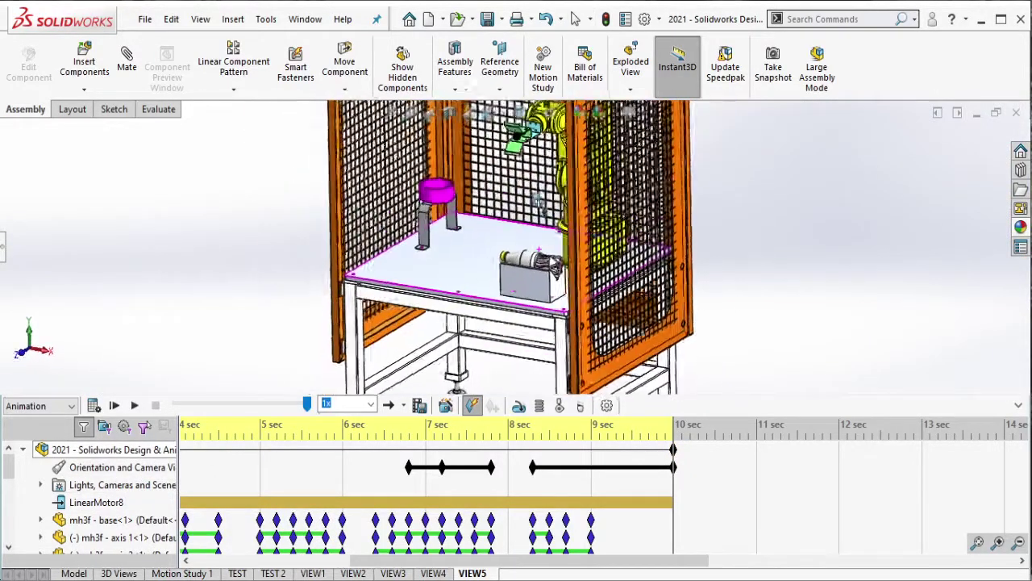
scroll(539, 227, down, 2)
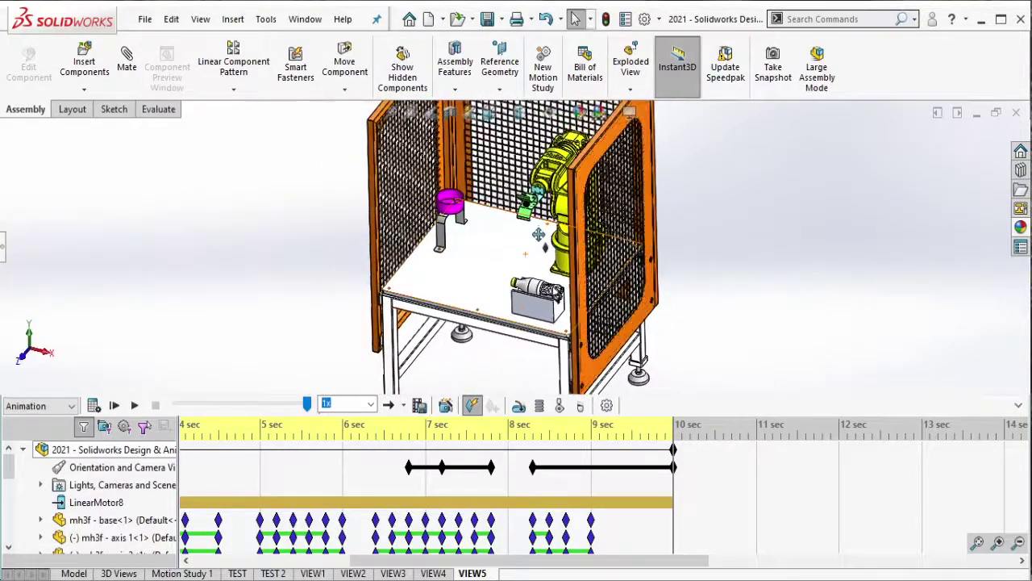
scroll(542, 228, down, 2)
middle_drag(548, 230, 538, 246)
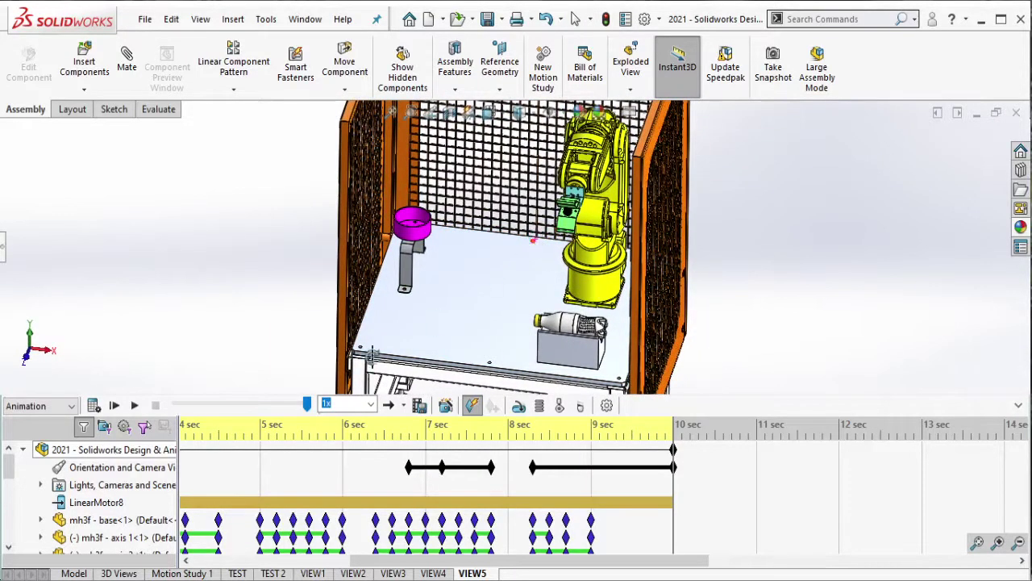
right_click(150, 467)
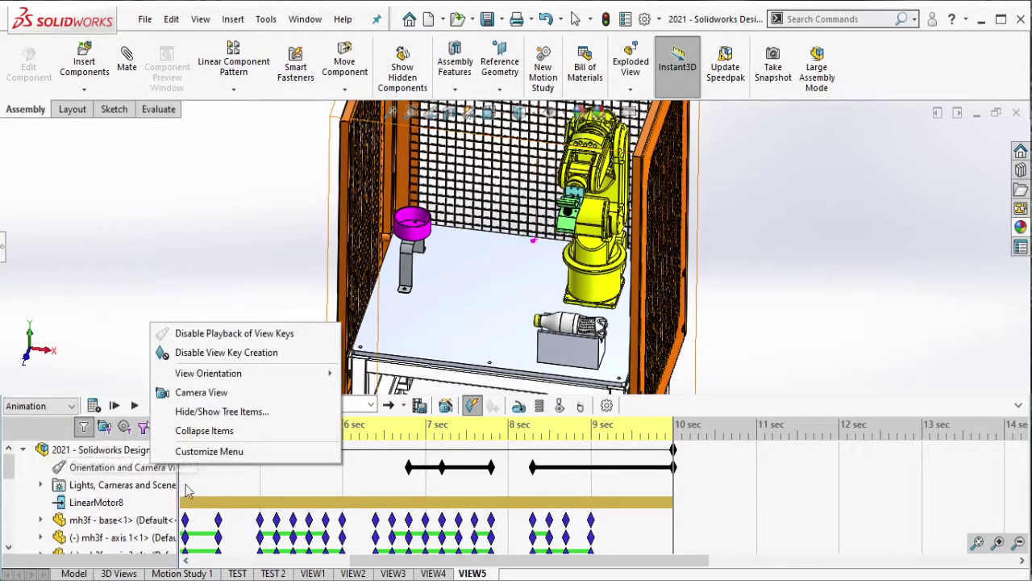
click(216, 357)
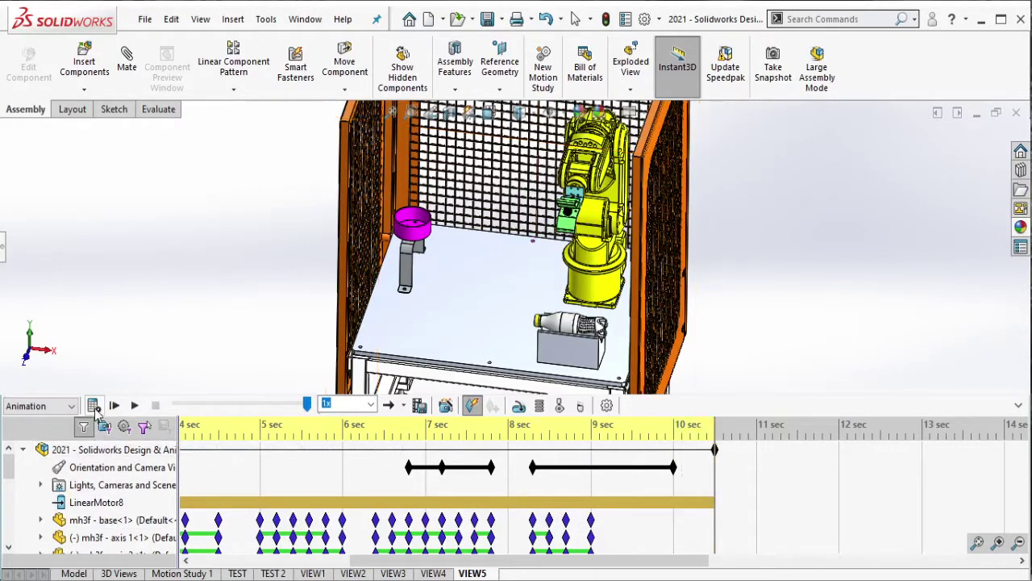
Play the VIEW5 animation from the start with Play from Start
click(94, 405)
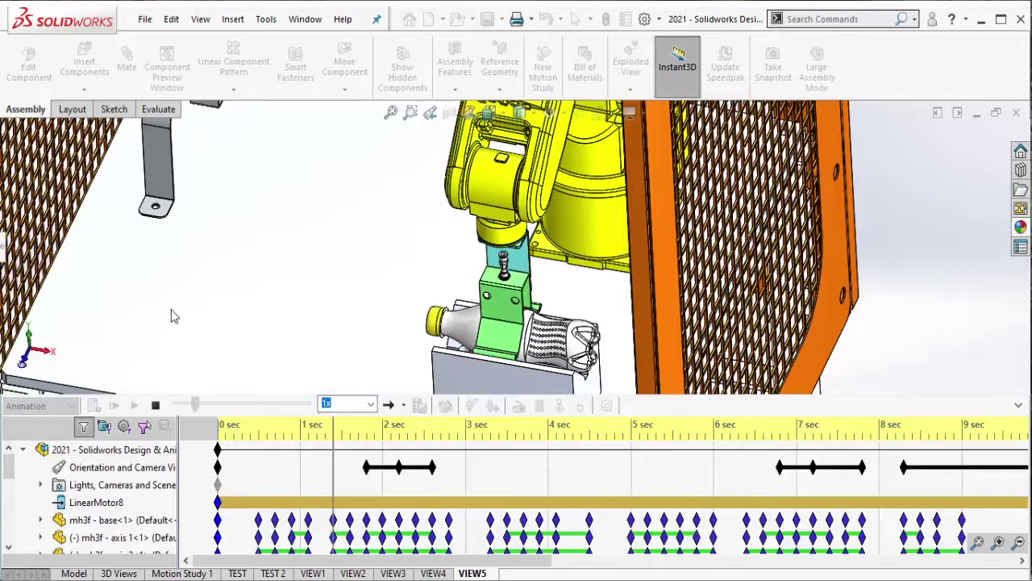